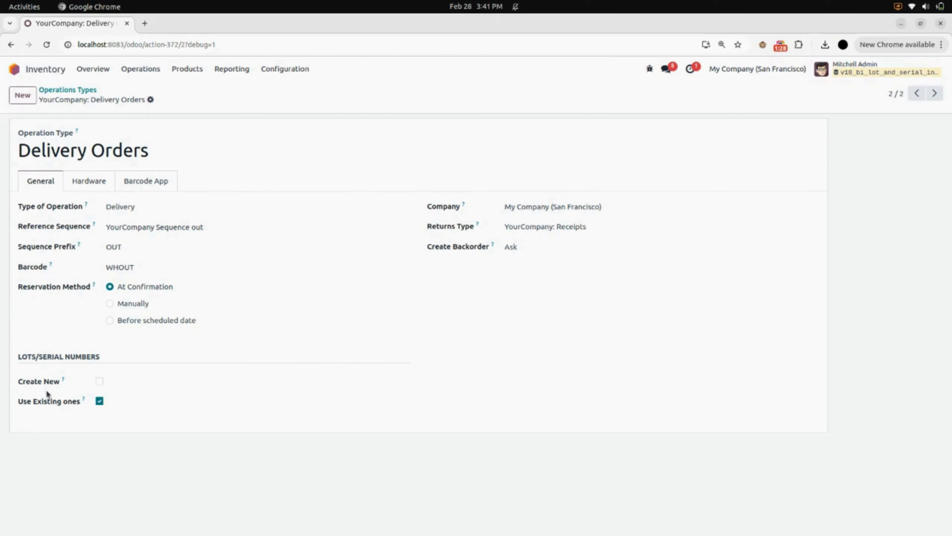
- Enable Create New and disable Use Existing ones for lots/serial numbers on the Delivery Orders operation type, then save and reload the record
left_click(99, 382)
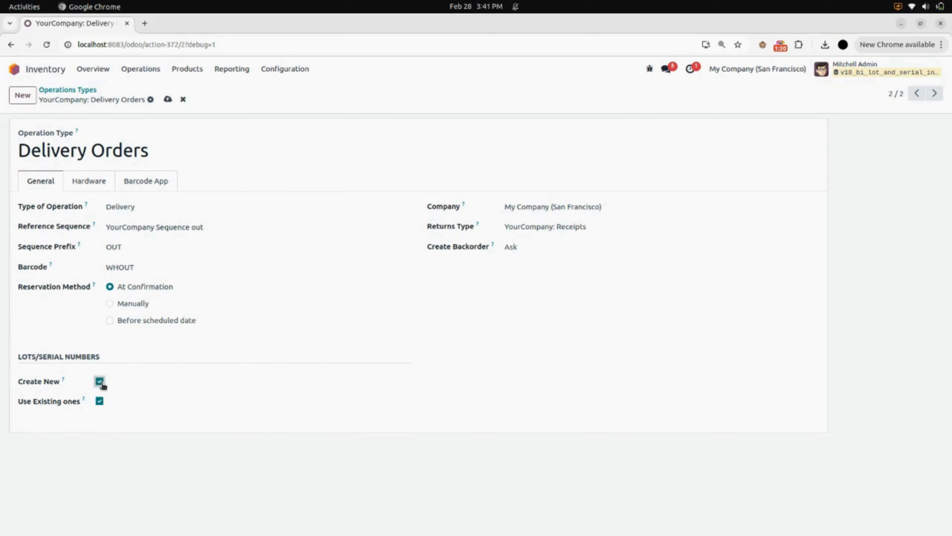
left_click(100, 400)
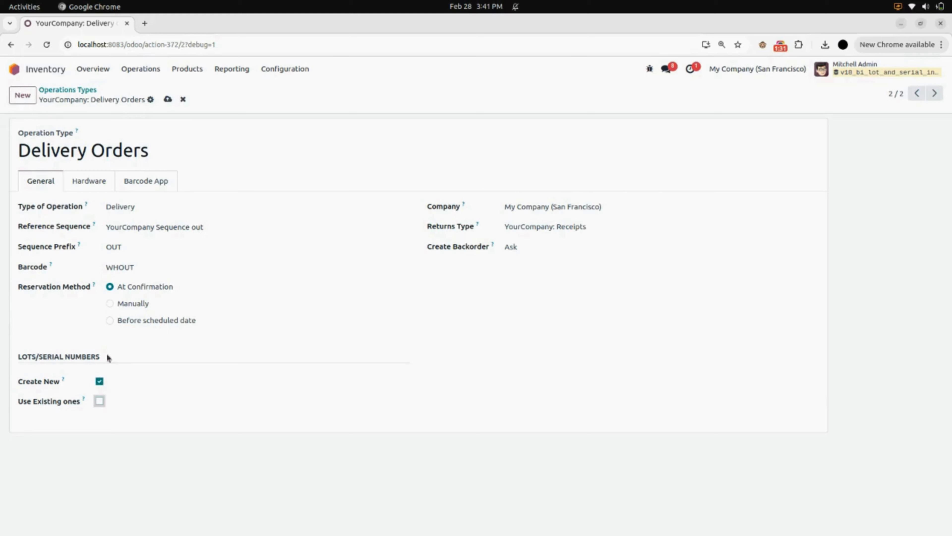
left_click(168, 100)
left_click(46, 45)
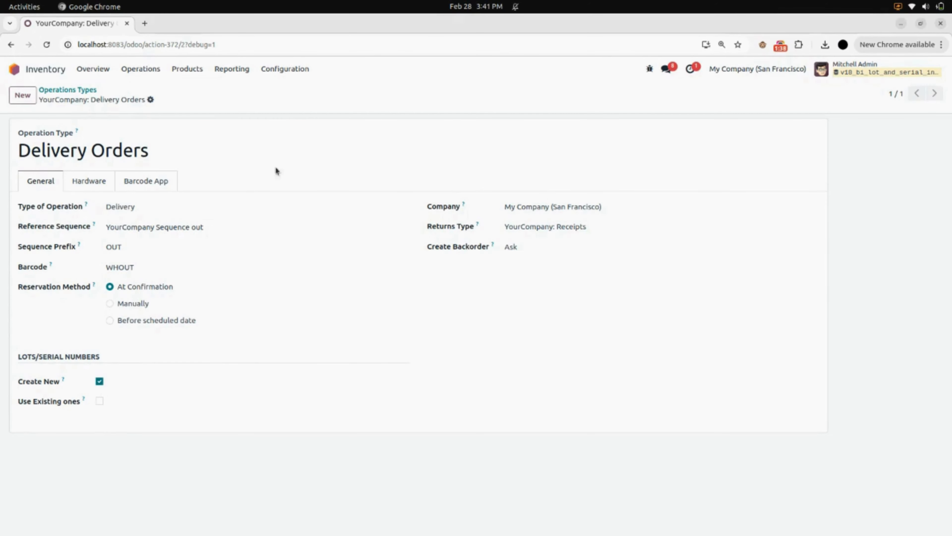
- In the Inventory settings, set the global Lot/Serial No. digits to 3 and the prefix to LOT, and save
left_click(289, 73)
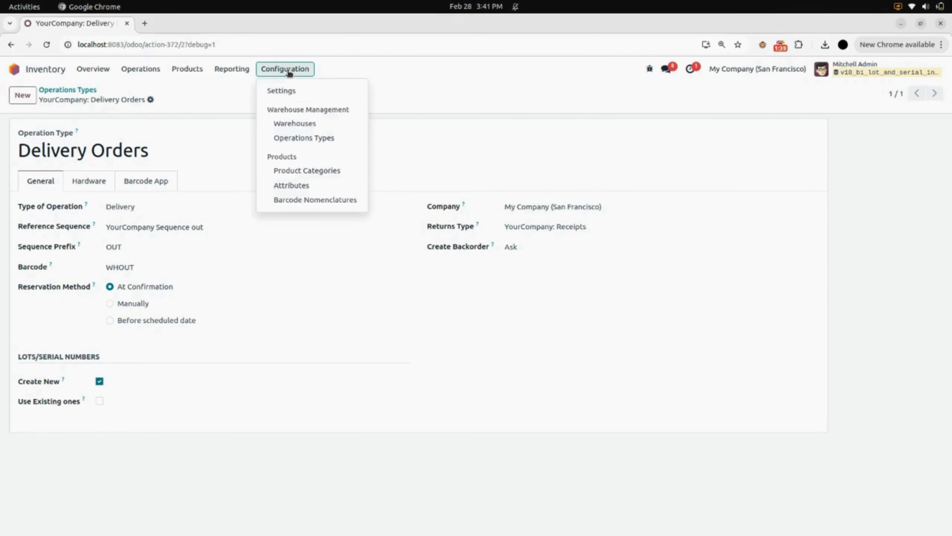
left_click(278, 94)
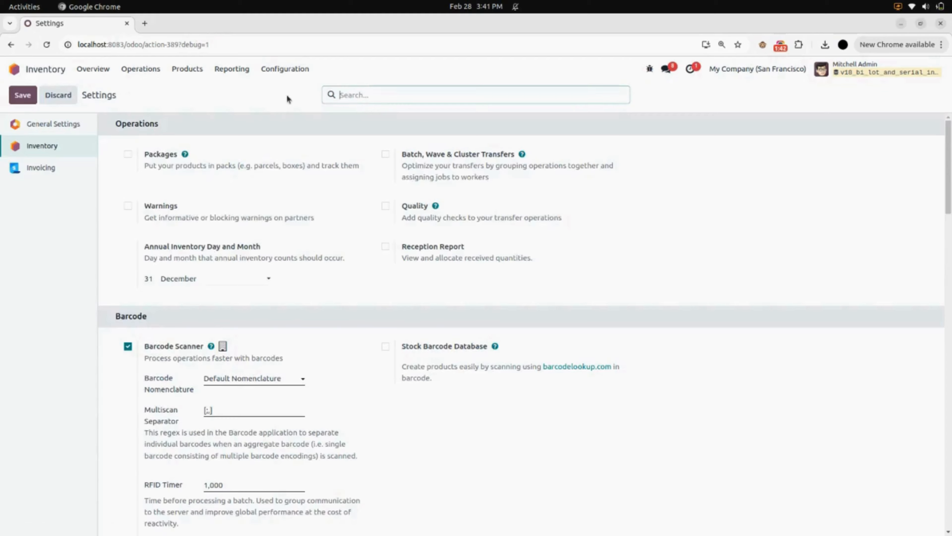
scroll(314, 290, "down", 20)
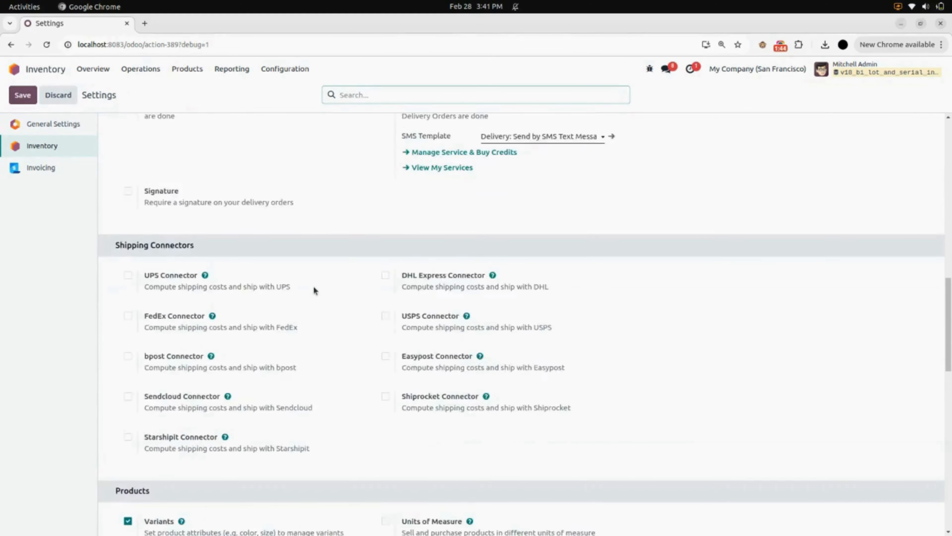
scroll(313, 289, "down", 12)
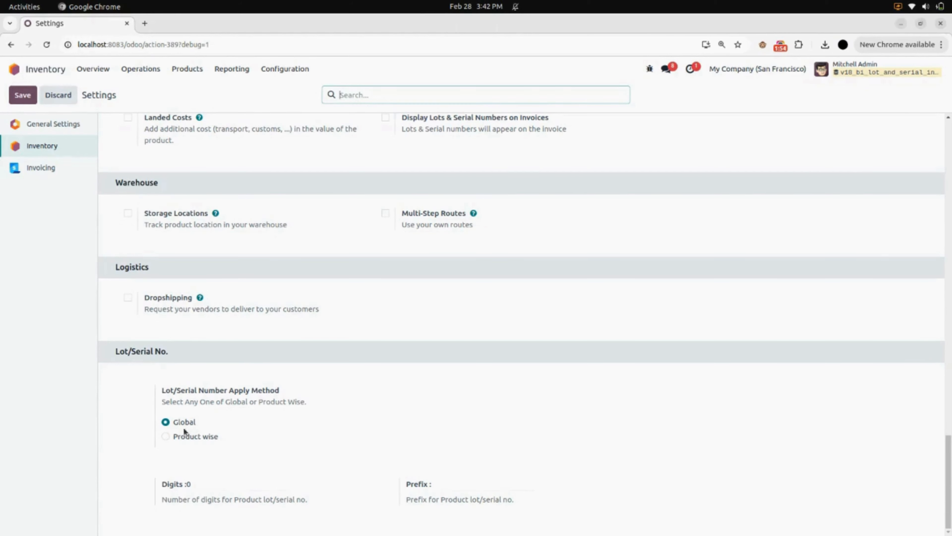
left_click(212, 483)
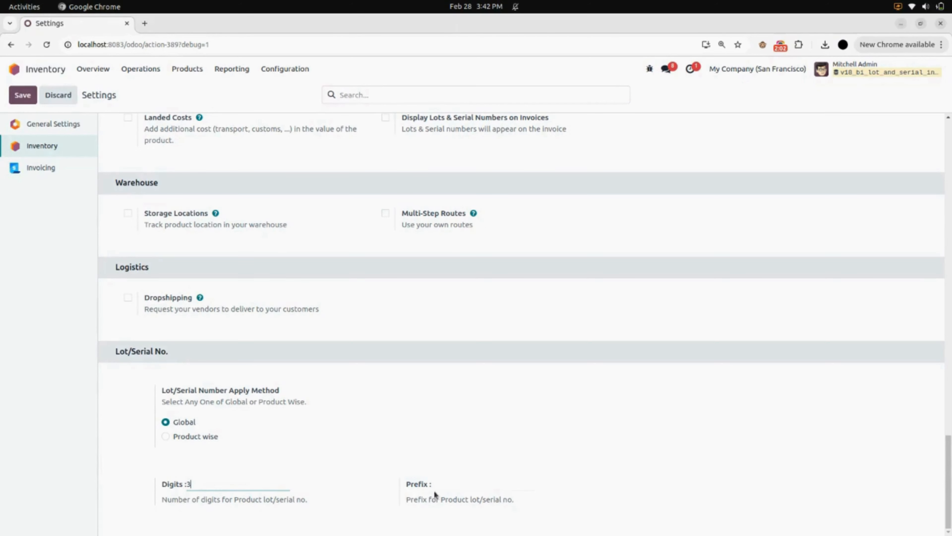
left_click(453, 487)
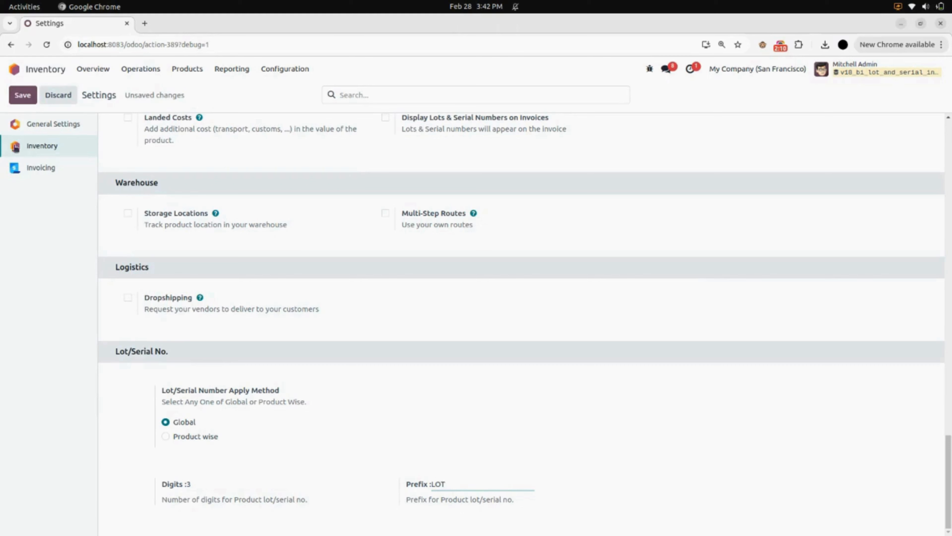
left_click(23, 96)
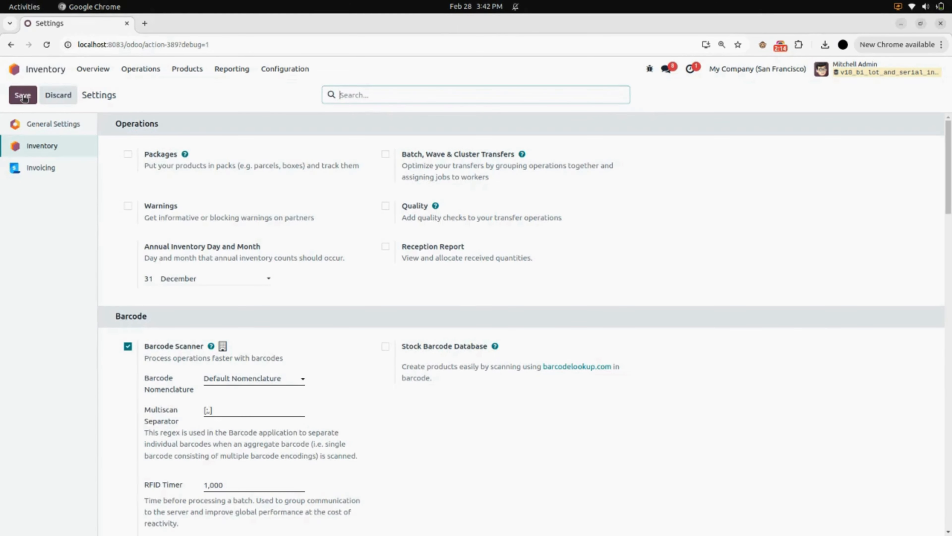
- Start a new inventory product named "Dinner table"
left_click(199, 71)
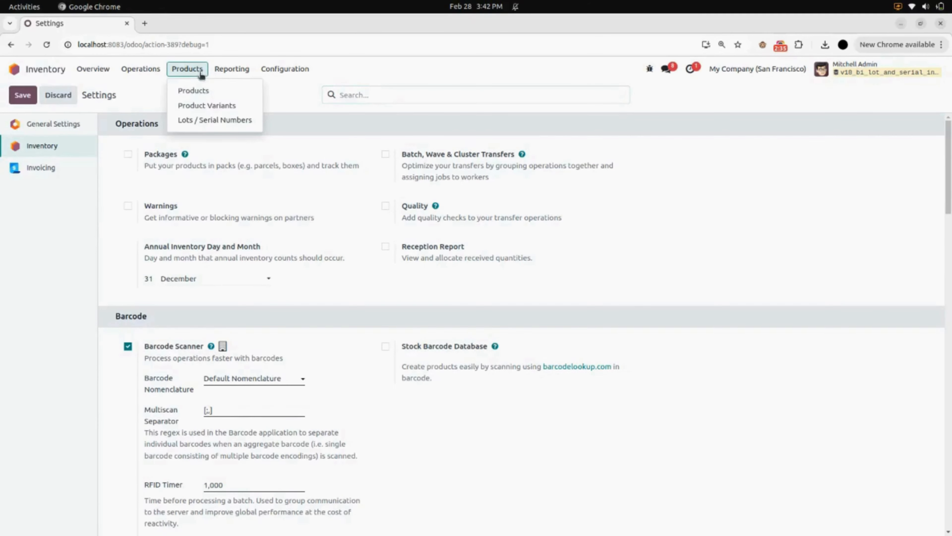
left_click(222, 92)
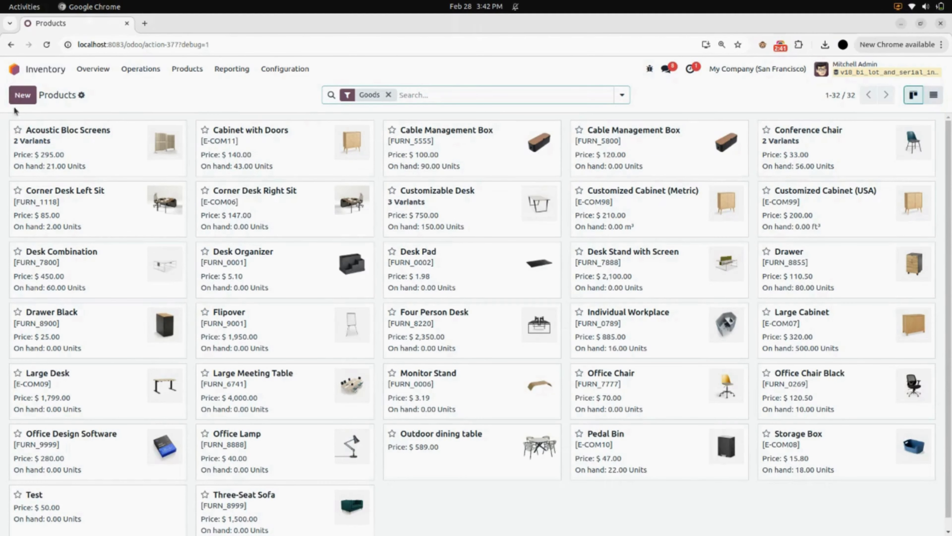
left_click(23, 96)
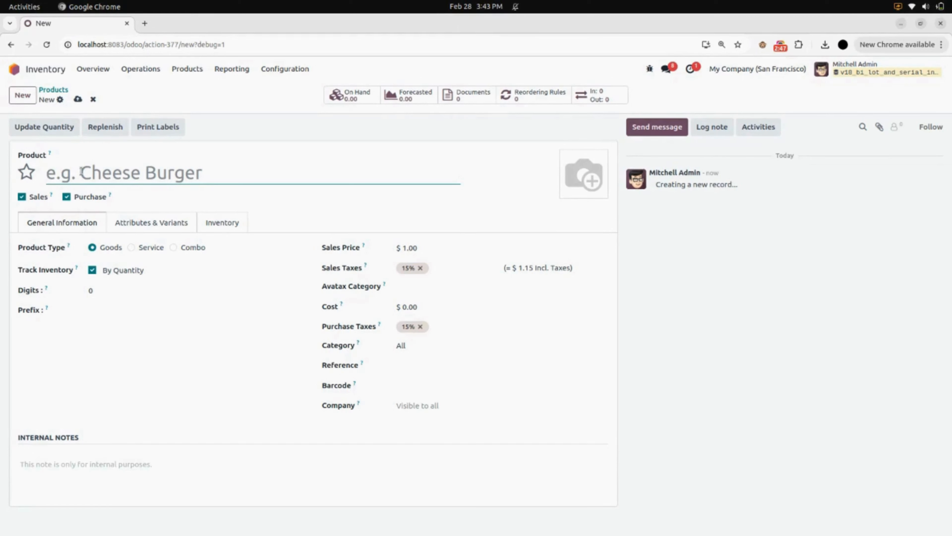
type("Dinne")
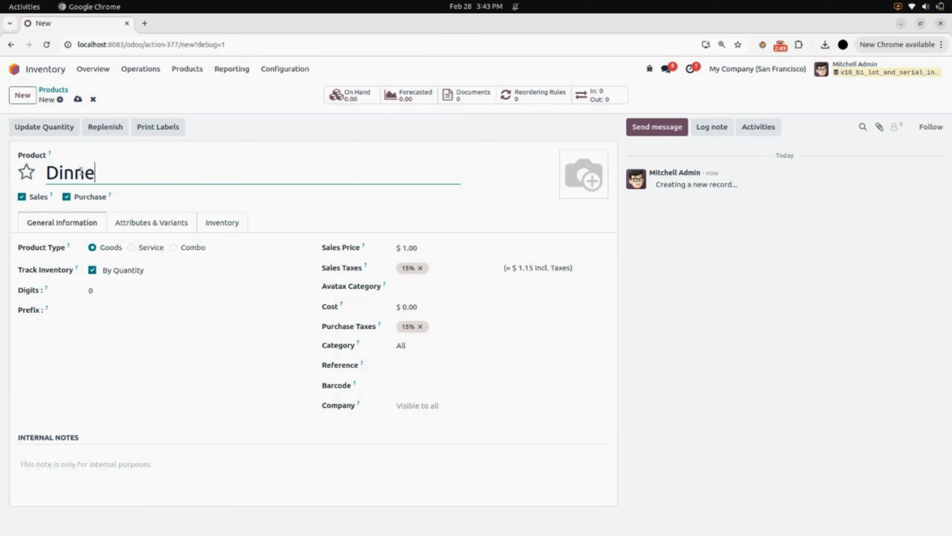
type("r table")
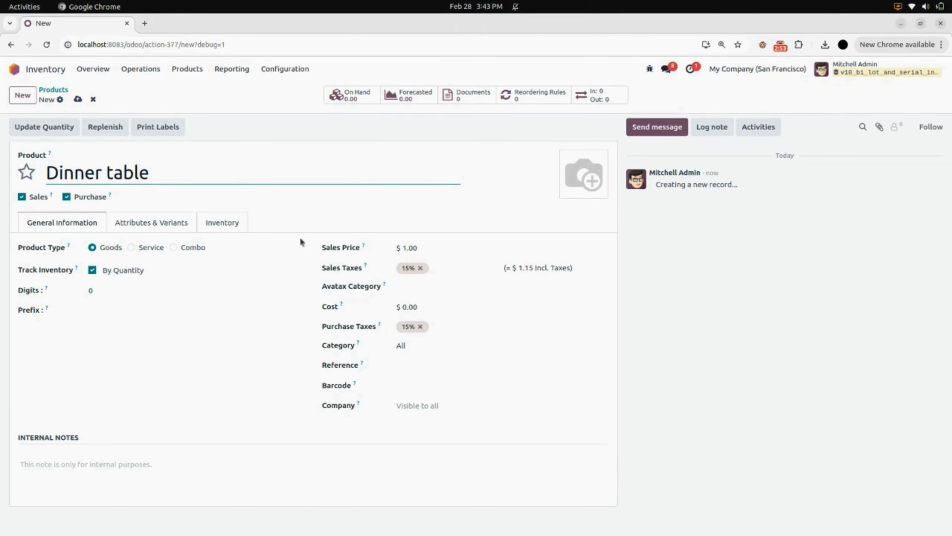
- Set the product's sales price to $1,000 and its cost to $800
left_click(418, 247)
type("100")
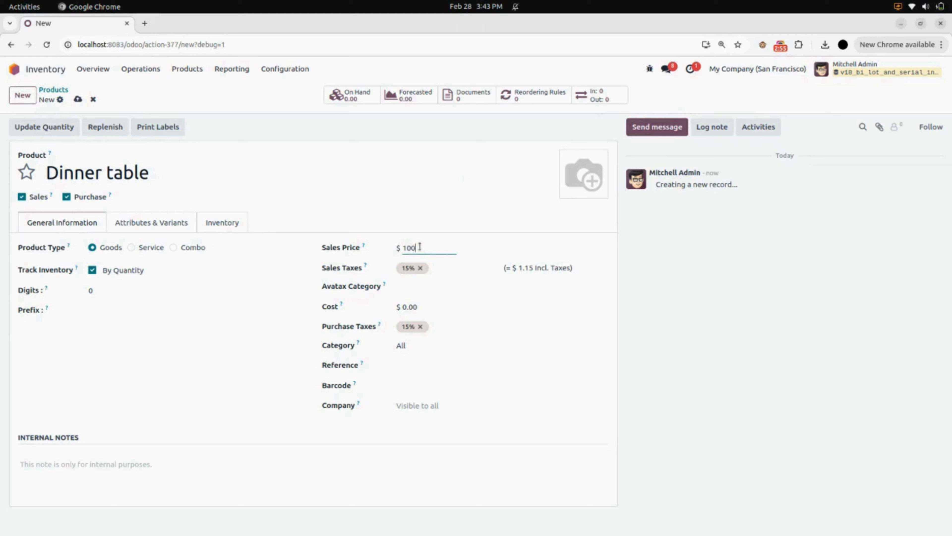
left_click(432, 307)
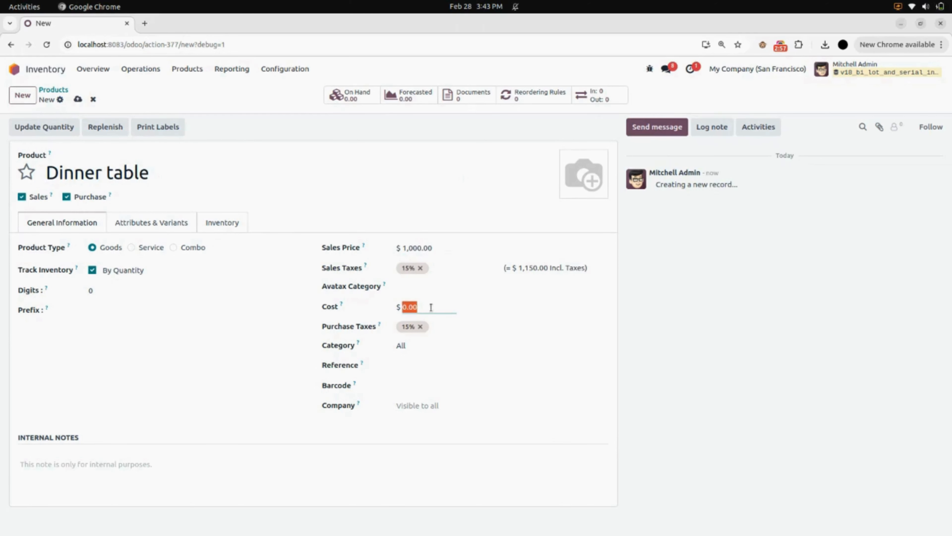
type("8")
left_click(649, 322)
- Set the product's inventory tracking to By Lots, save it and return to the product list
left_click(140, 271)
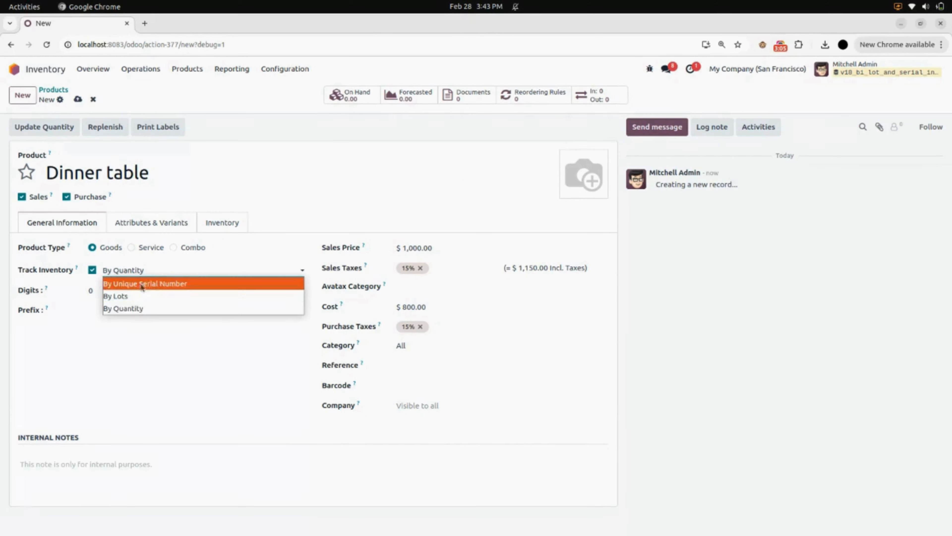
left_click(143, 296)
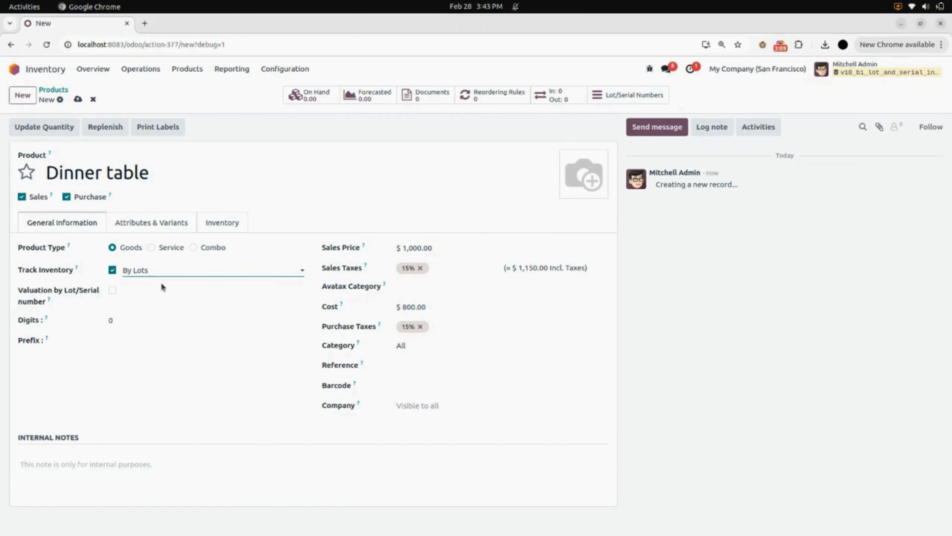
left_click(80, 101)
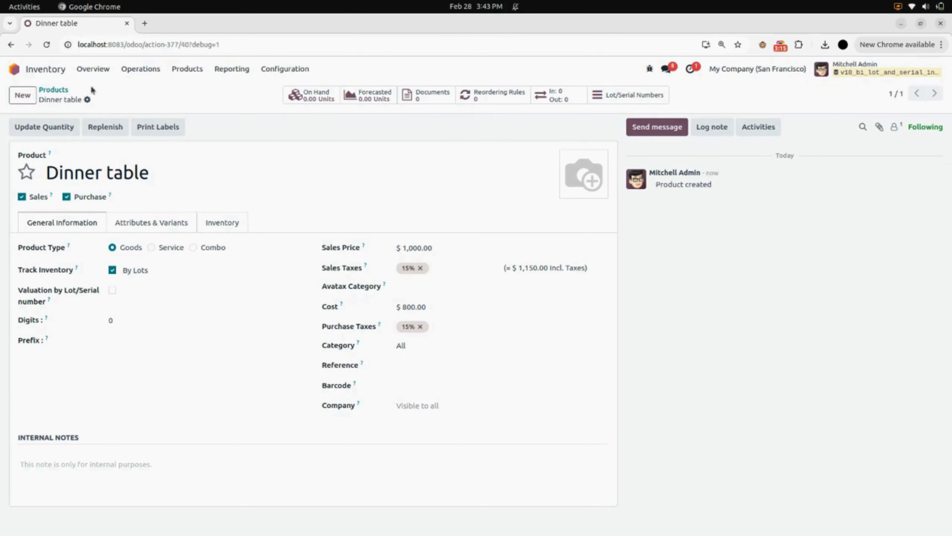
left_click(66, 89)
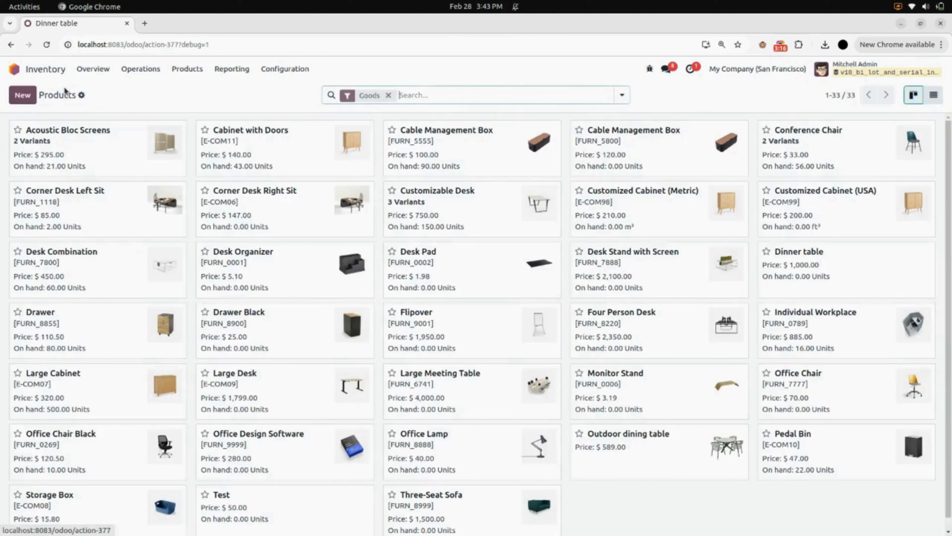
- Create a new delivery order with Deco Addict as the delivery address
left_click(139, 71)
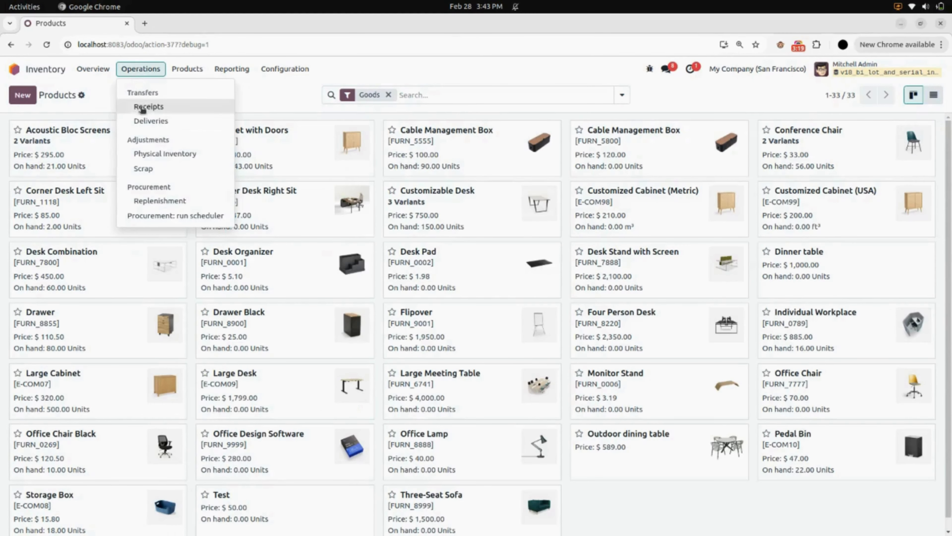
left_click(178, 129)
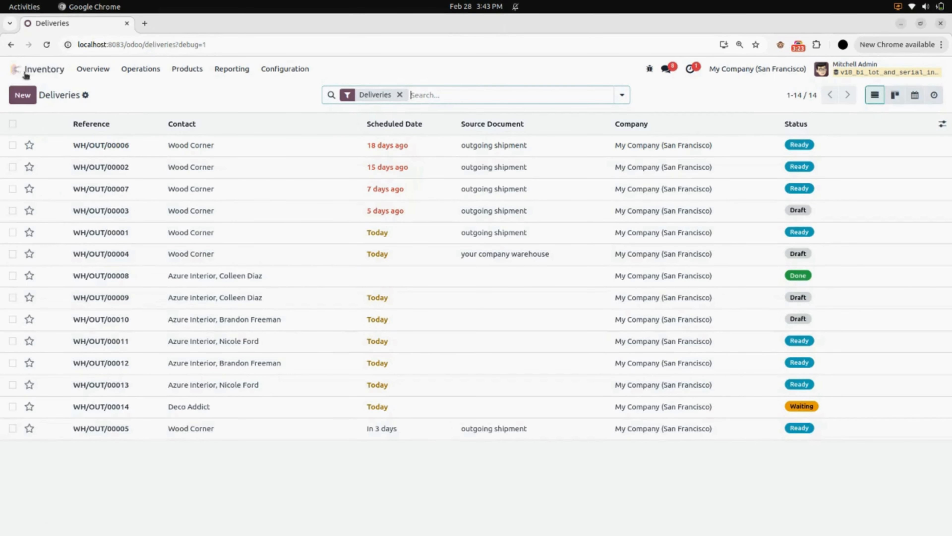
left_click(26, 98)
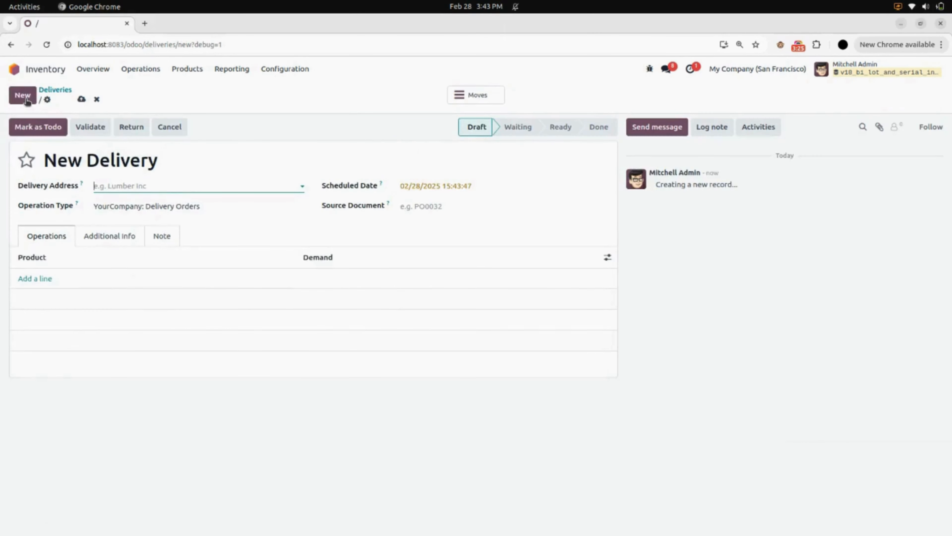
left_click(98, 186)
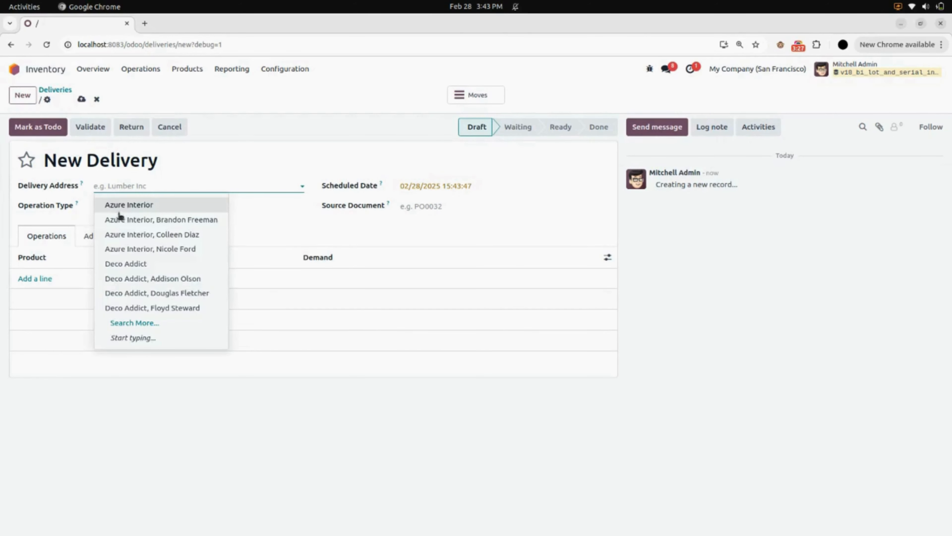
left_click(131, 263)
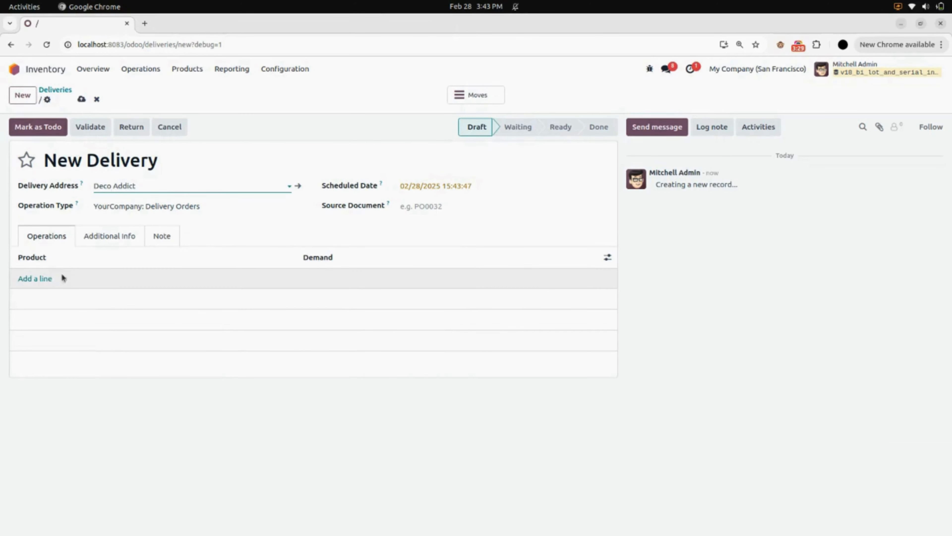
- Add the Dinner table product with a demand of 10, save the delivery and mark it as to do
left_click(47, 279)
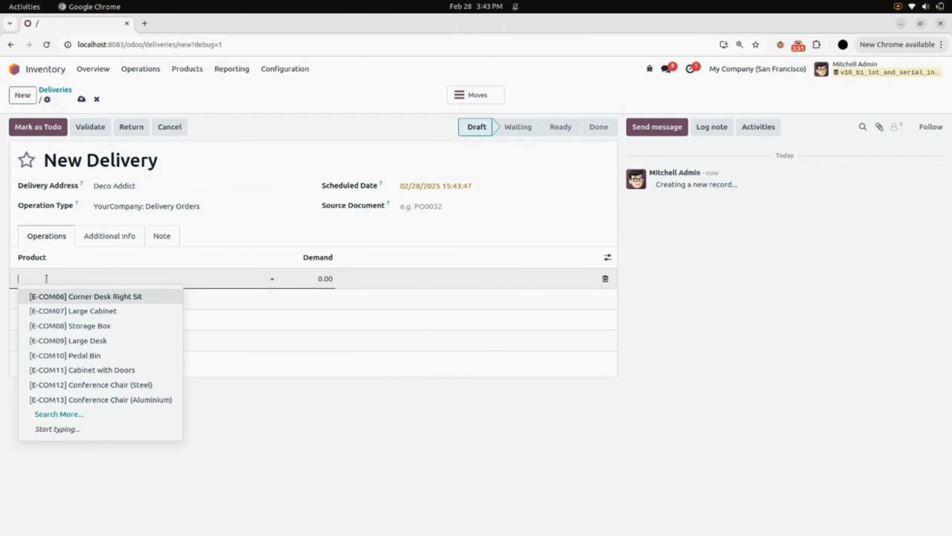
type("din")
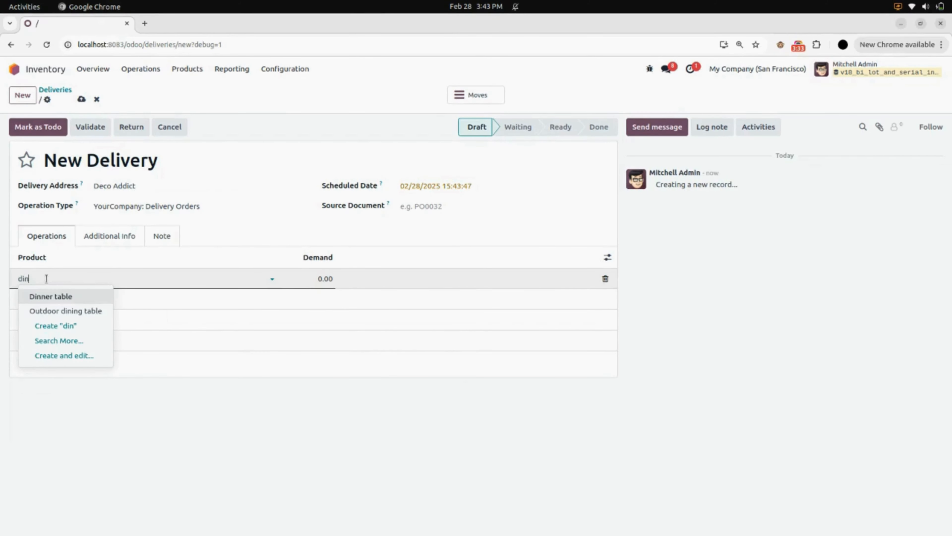
left_click(57, 295)
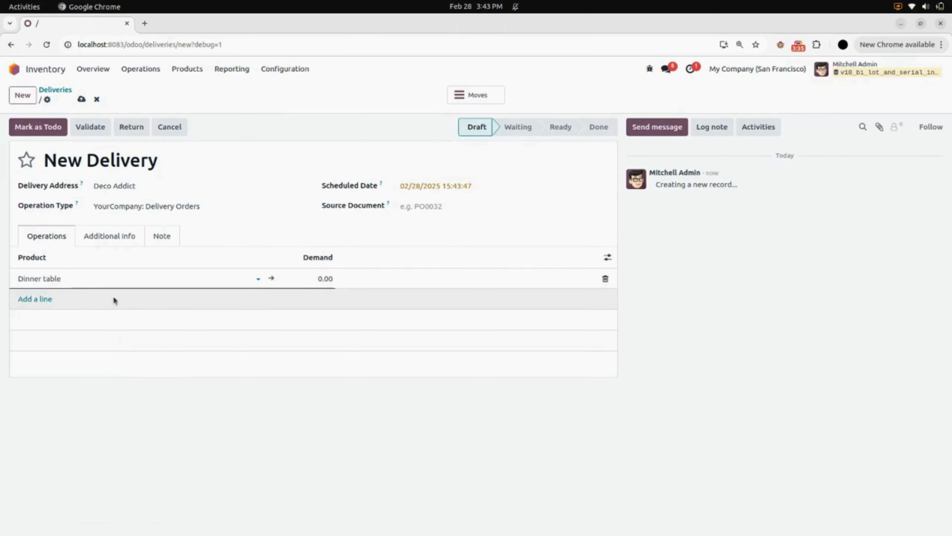
left_click(311, 279)
type("10")
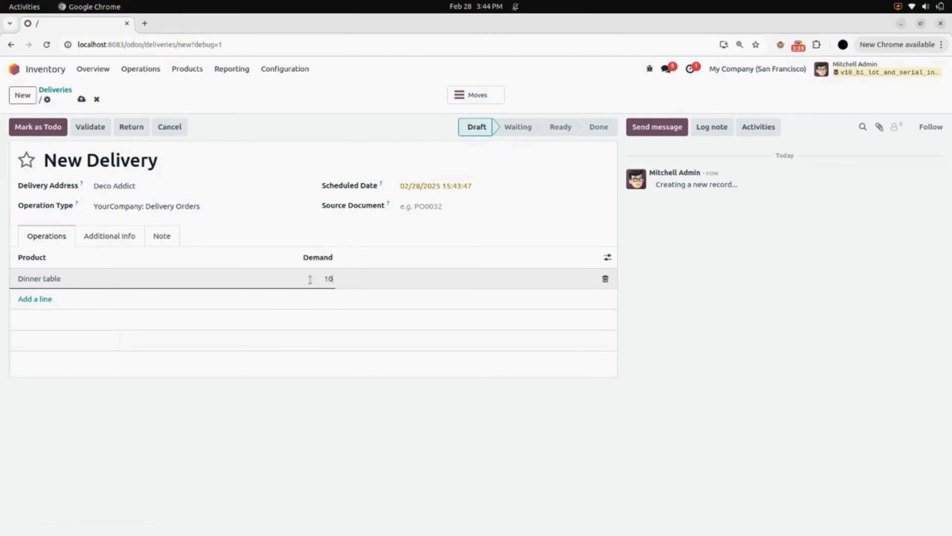
left_click(318, 399)
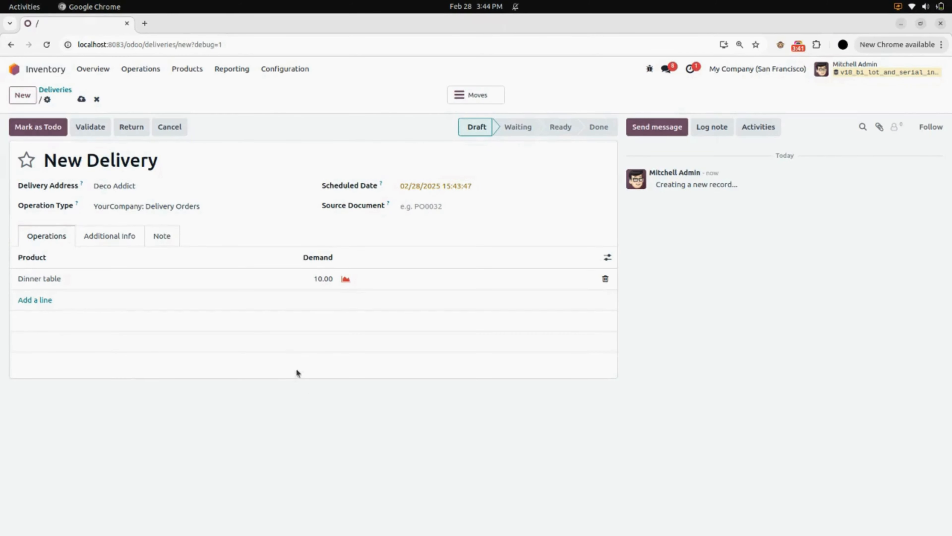
left_click(81, 99)
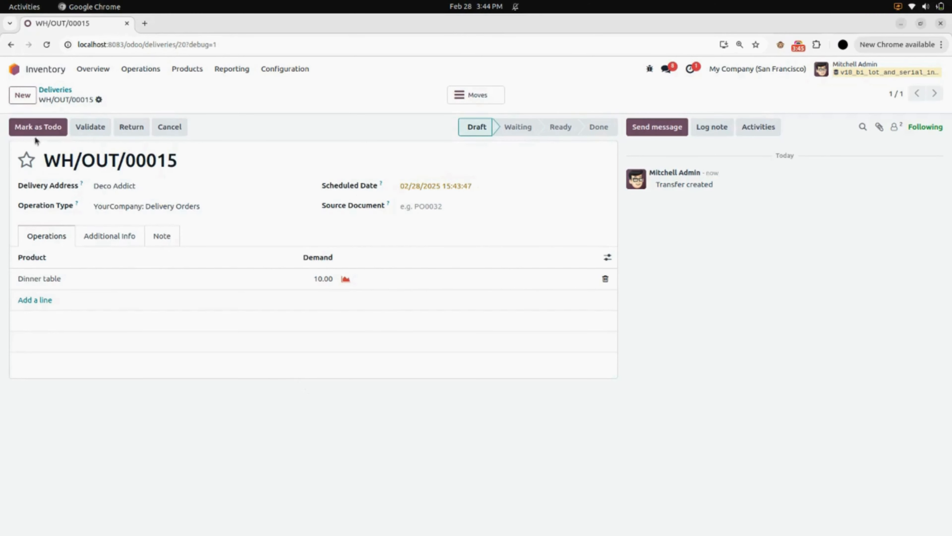
left_click(50, 131)
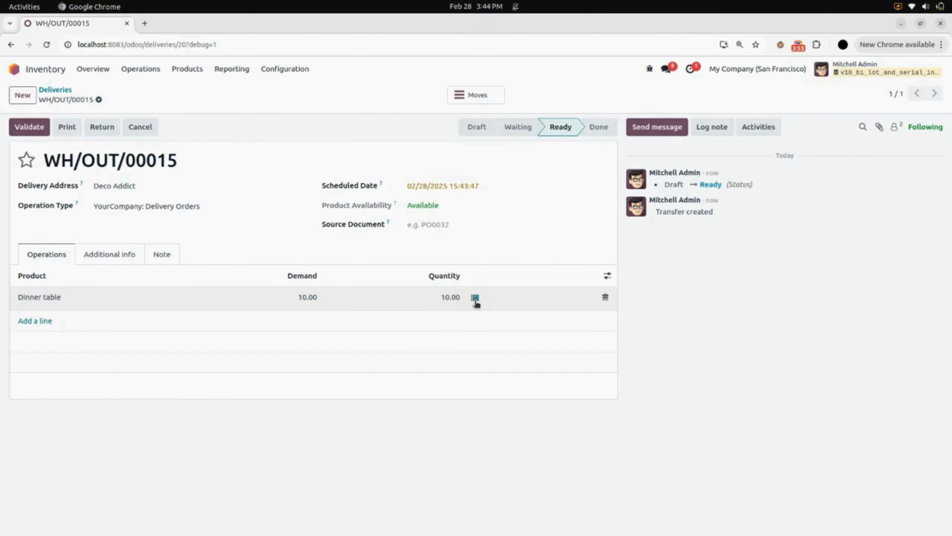
- Review the lot details of the Dinner table stock move, and open the product's record from the delivery line
left_click(475, 299)
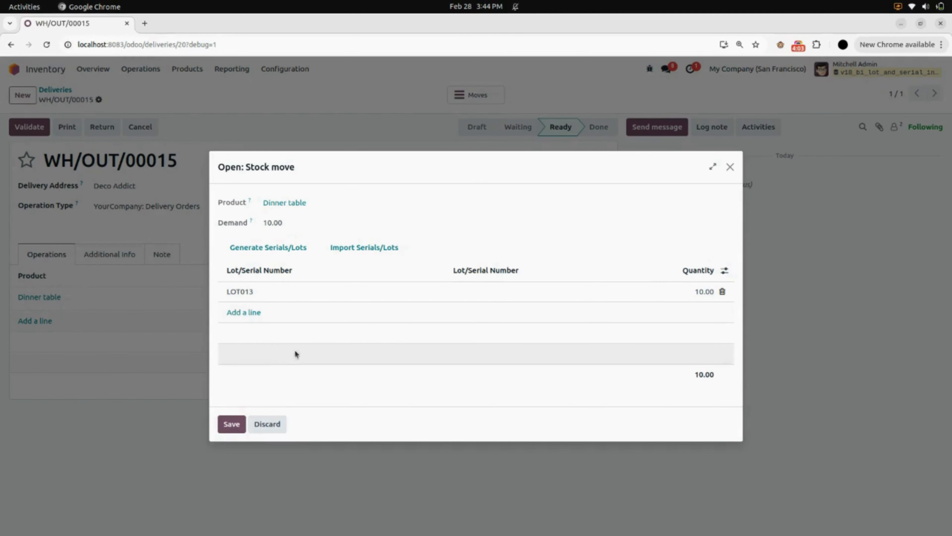
left_click(230, 424)
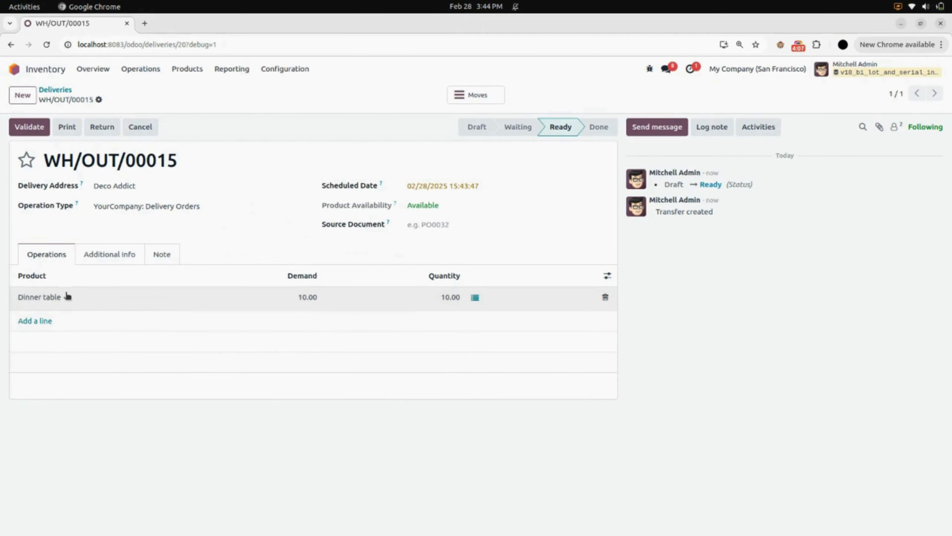
left_click(39, 298)
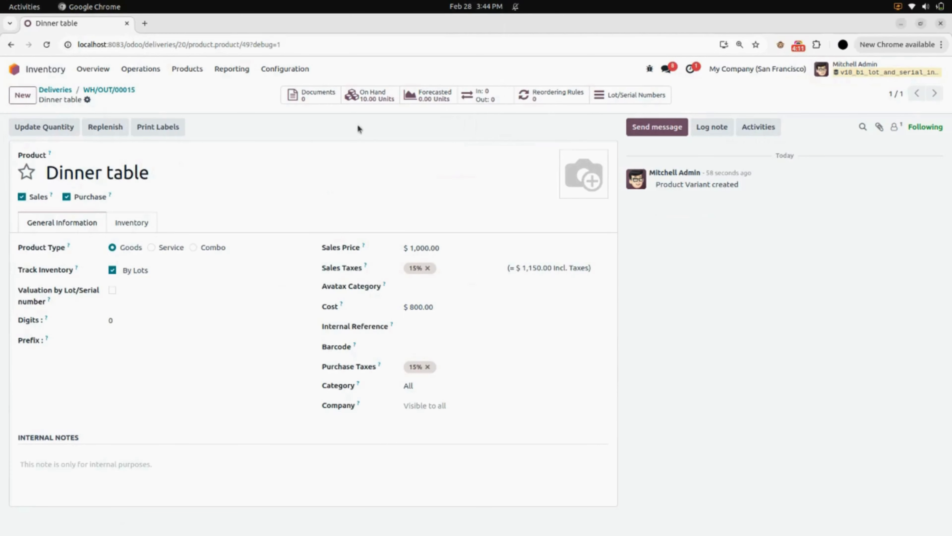
- Check the Dinner table's on-hand stock by lot, and save its inventory tracking as By Unique Serial Number
left_click(377, 97)
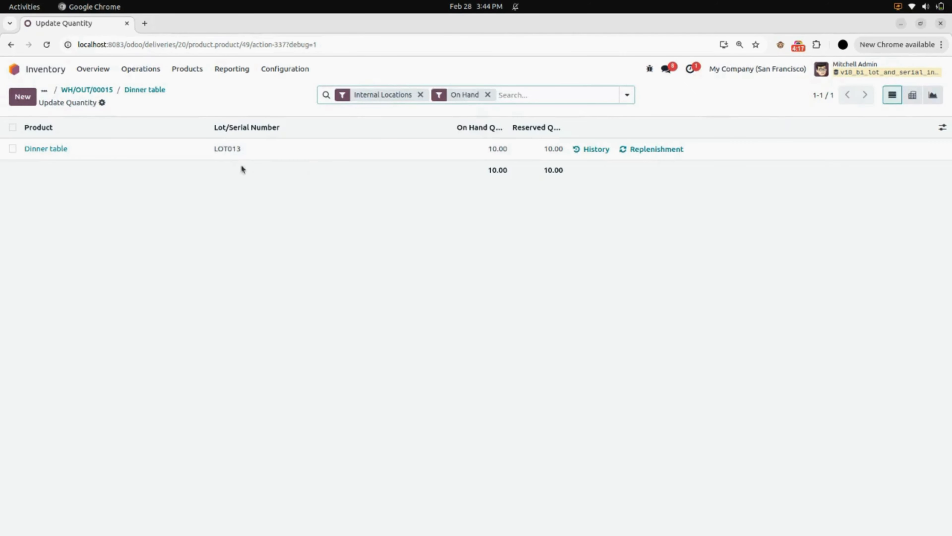
left_click(150, 91)
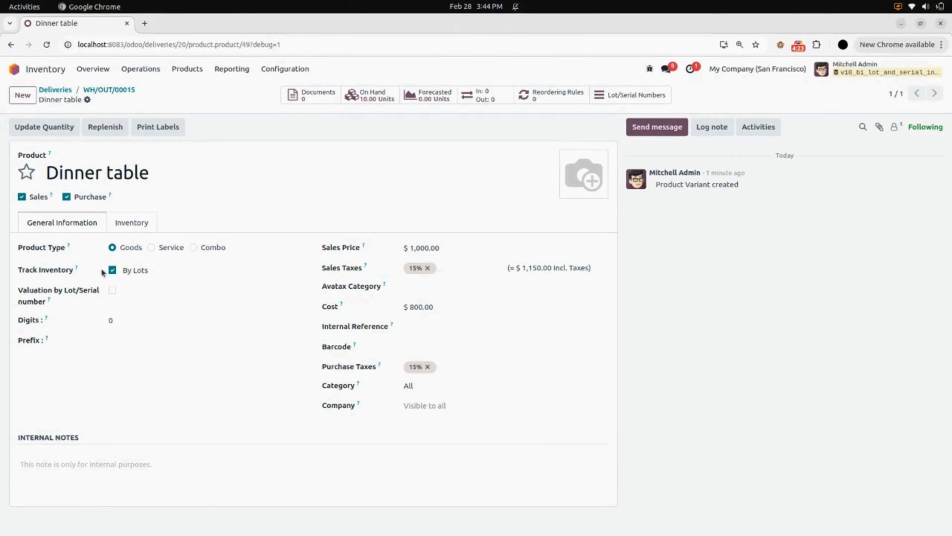
left_click(150, 275)
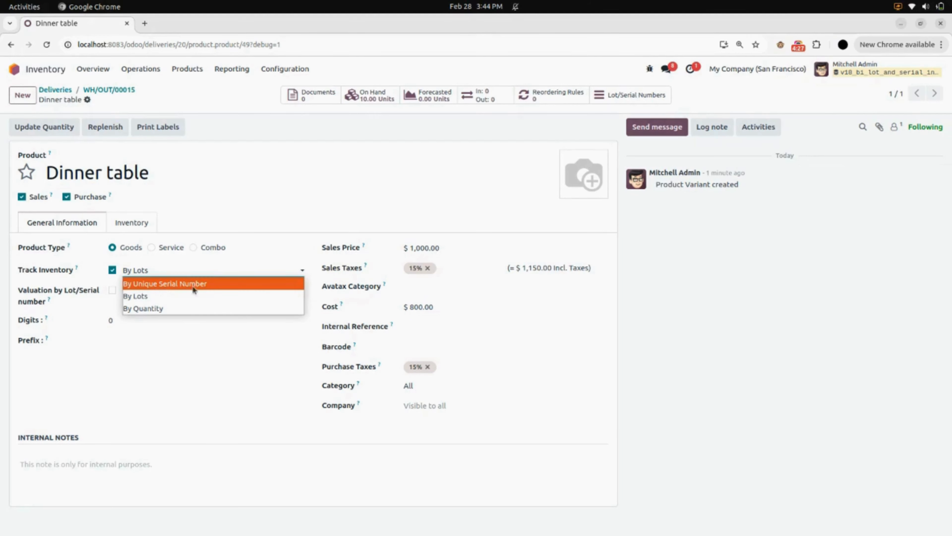
left_click(150, 285)
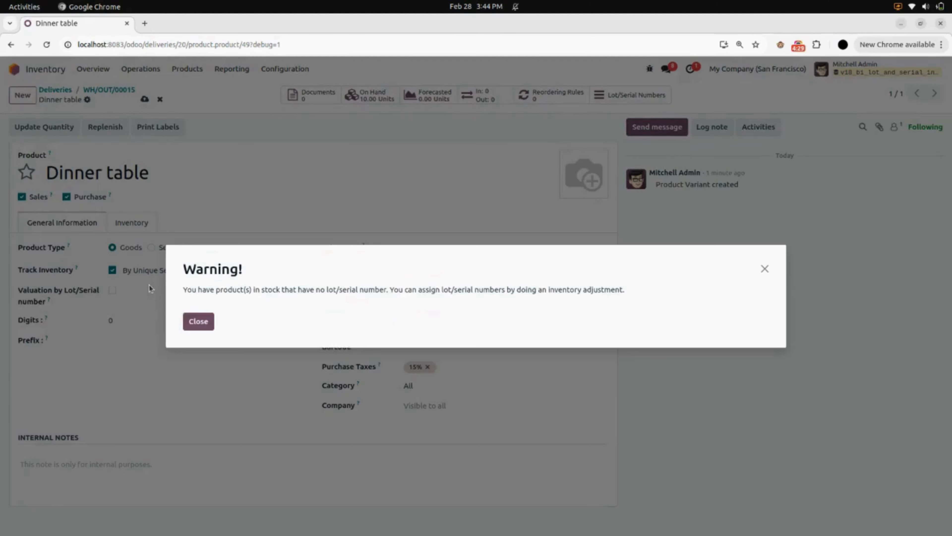
left_click(198, 324)
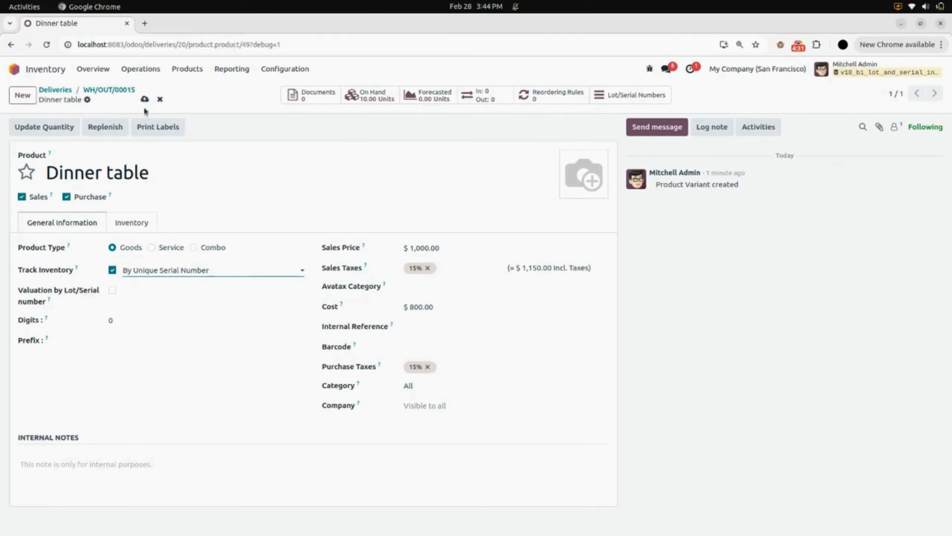
left_click(145, 99)
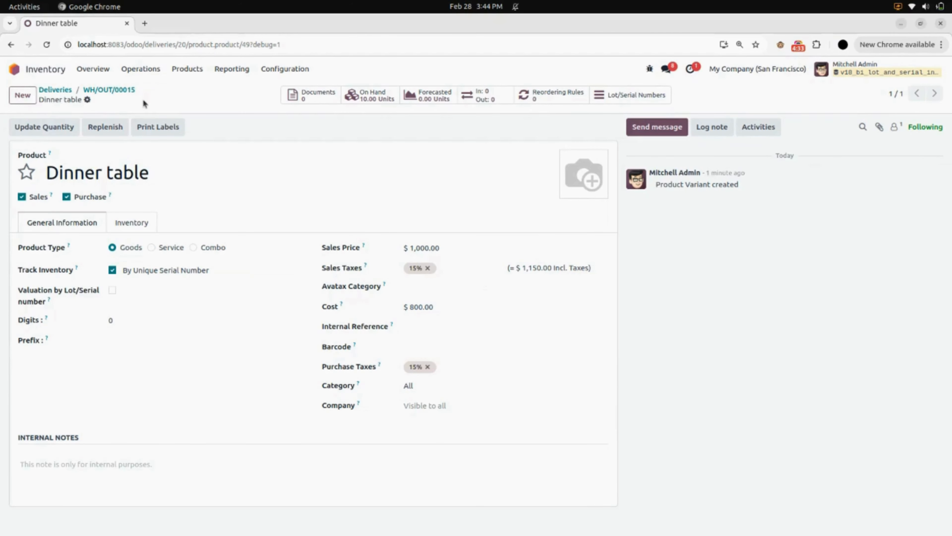
- Create a new delivery order with the third listed Deco Addict individual contact's entry, a named employee, as the delivery address
left_click(138, 71)
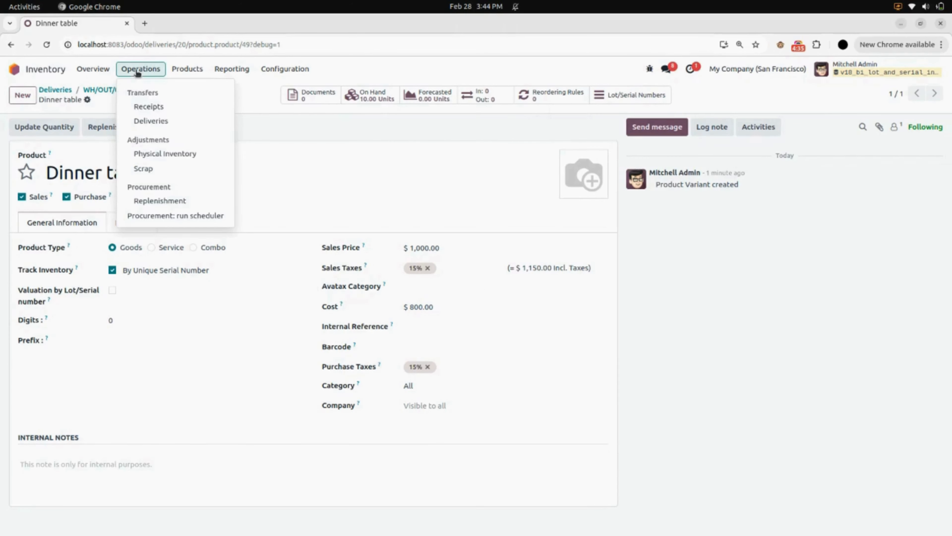
left_click(162, 122)
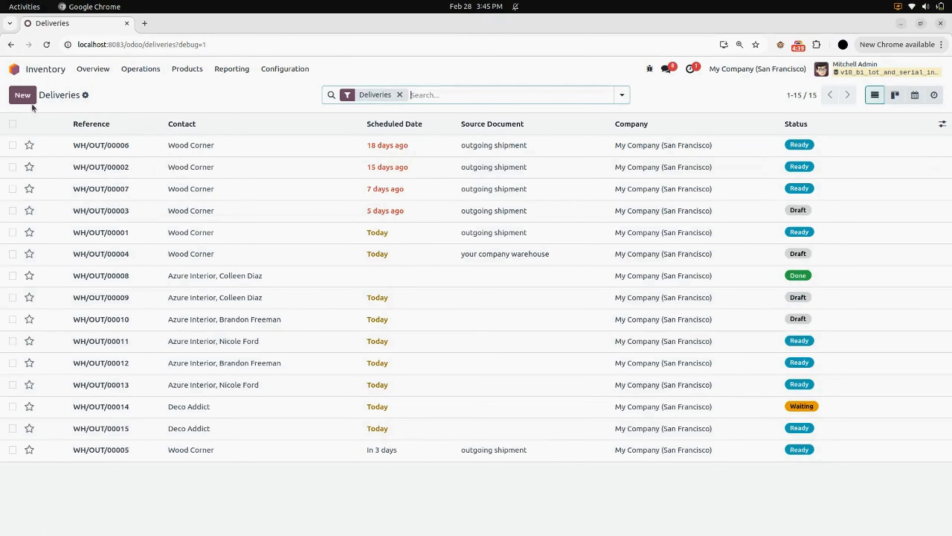
left_click(33, 99)
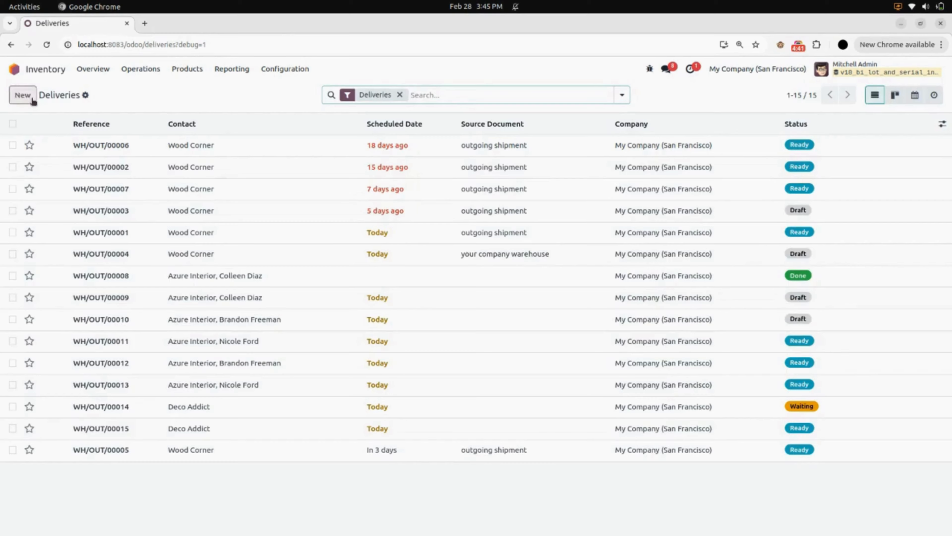
left_click(122, 187)
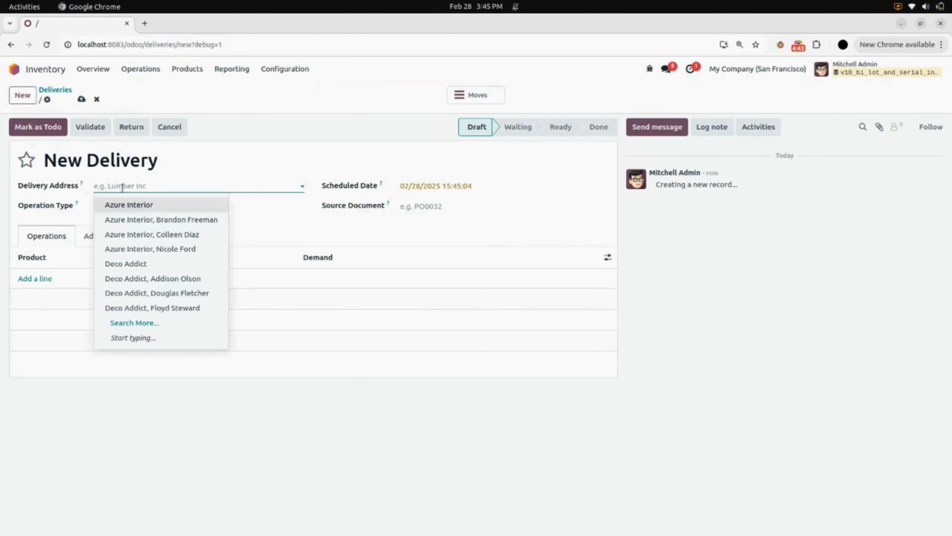
left_click(148, 293)
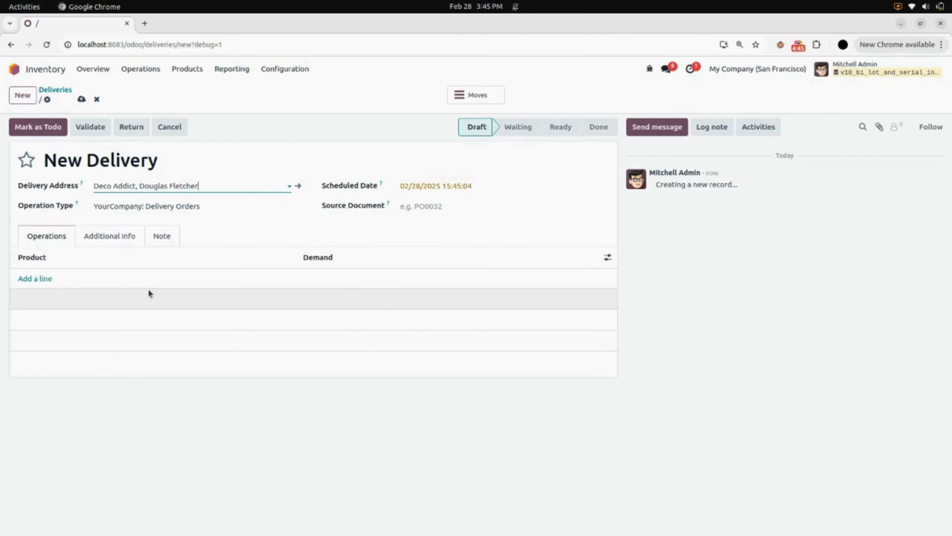
- Add the Dinner table product to the new delivery with a demand of 5
left_click(39, 278)
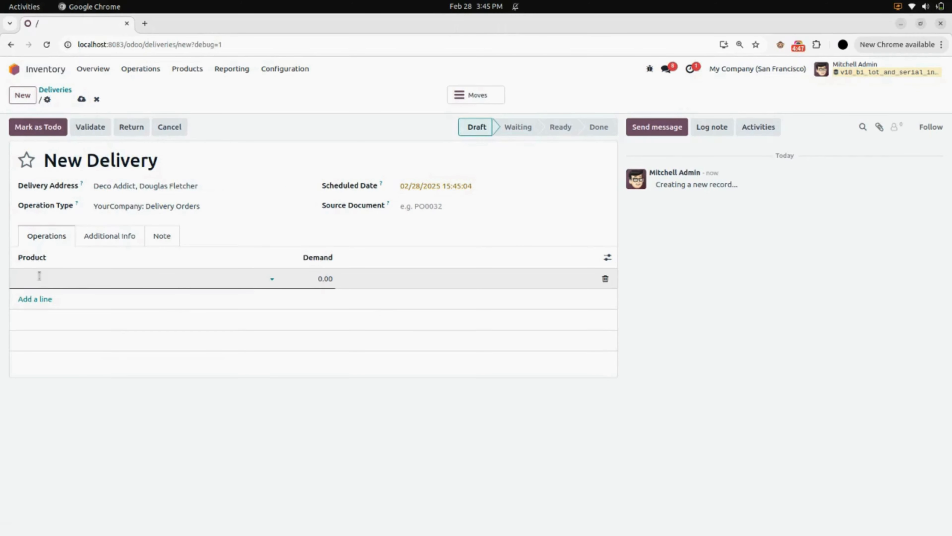
type("dinn")
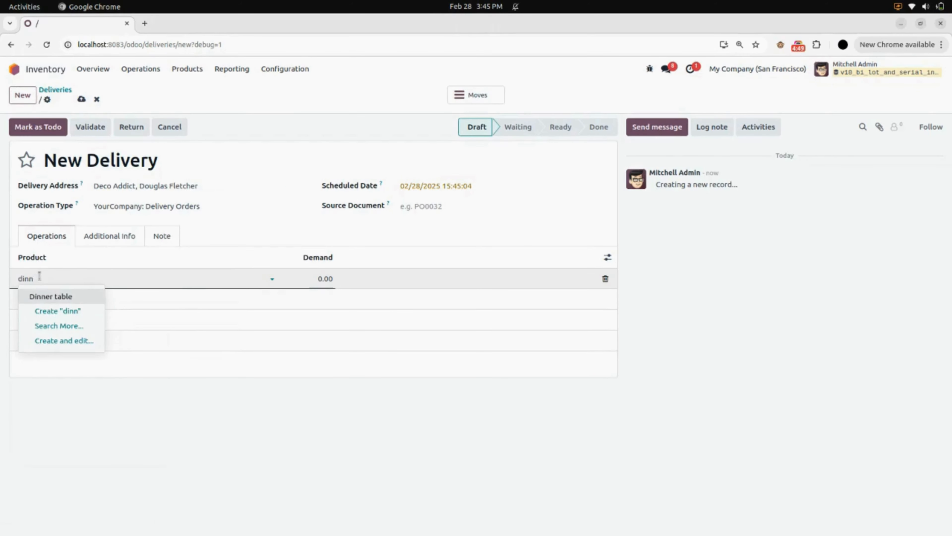
left_click(52, 297)
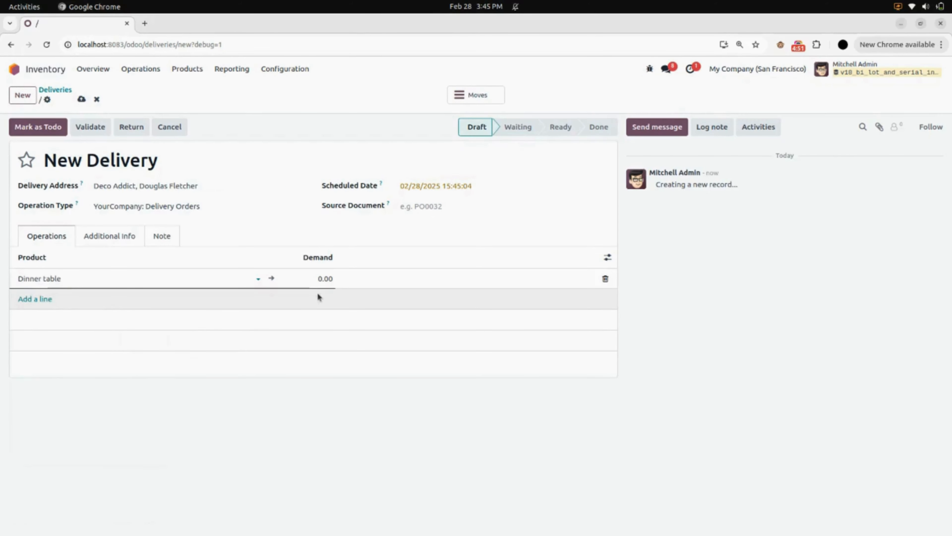
left_click(310, 277)
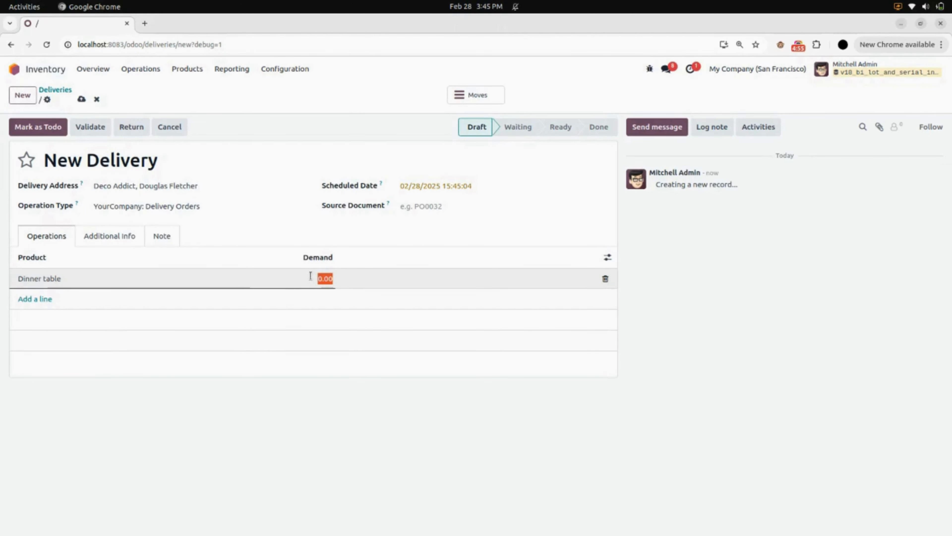
type("5")
left_click(83, 153)
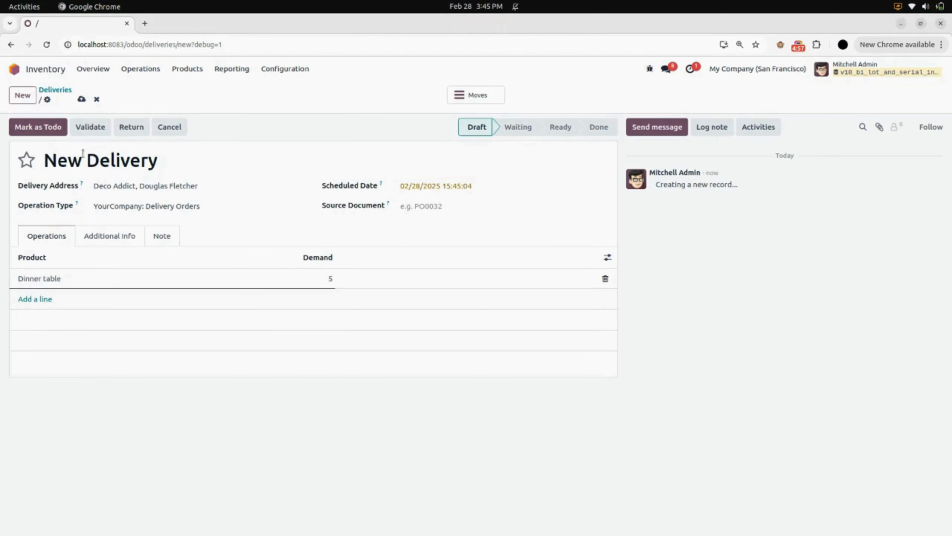
- Save the delivery and mark it as to do, and review the serial numbers assigned to the Dinner table stock move
left_click(81, 99)
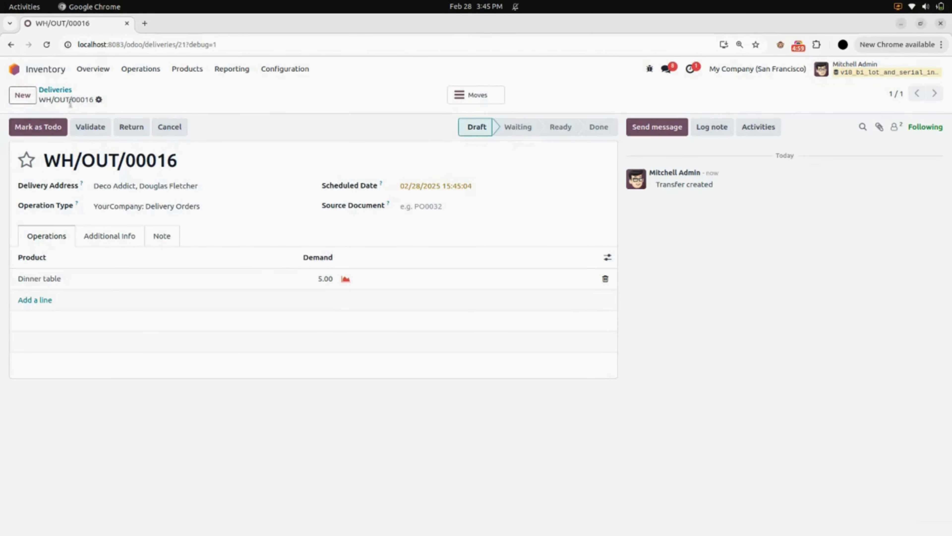
left_click(41, 129)
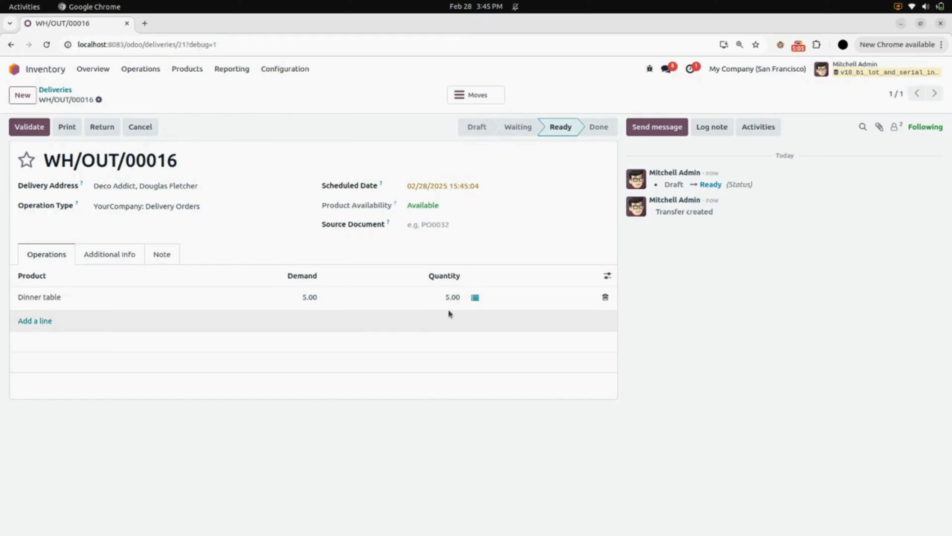
left_click(477, 300)
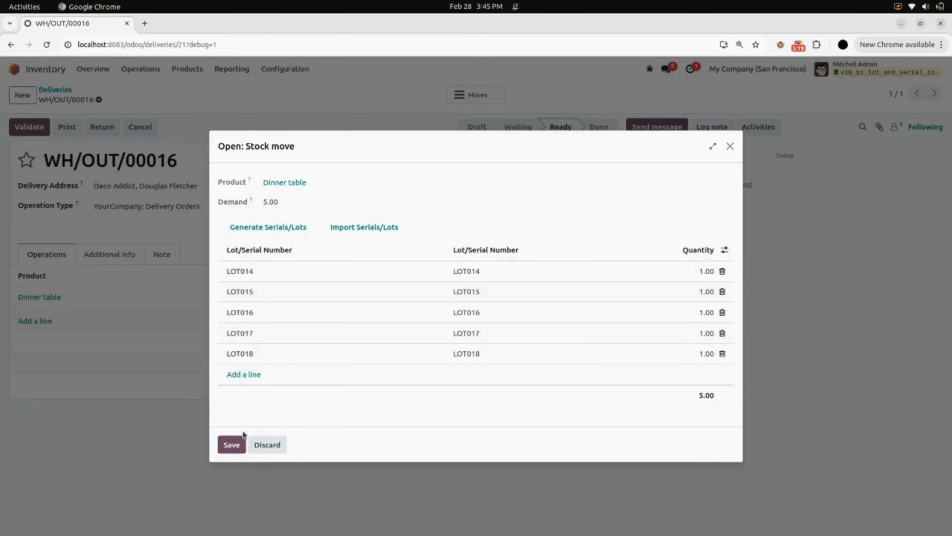
left_click(232, 445)
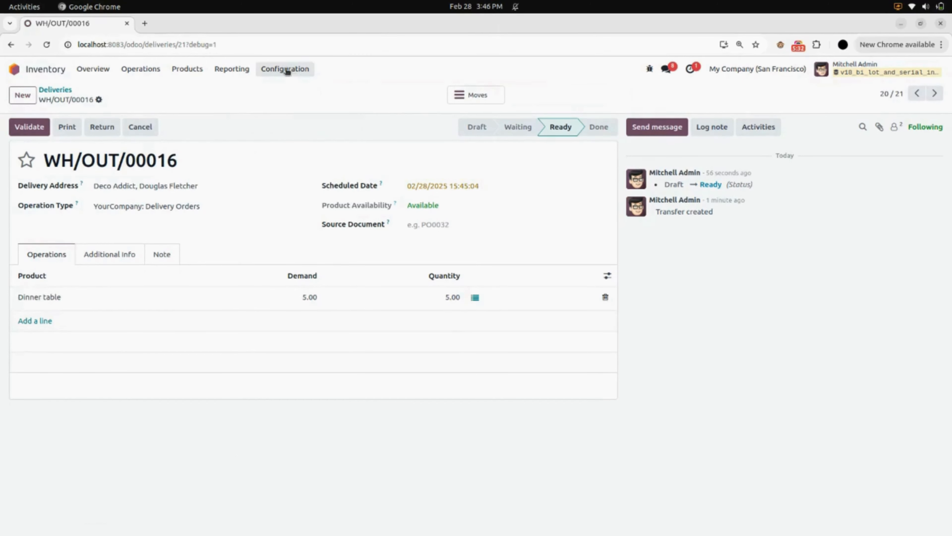
- Set the Lot/Serial Number Apply Method in the inventory settings to Product wise and save the settings
left_click(287, 71)
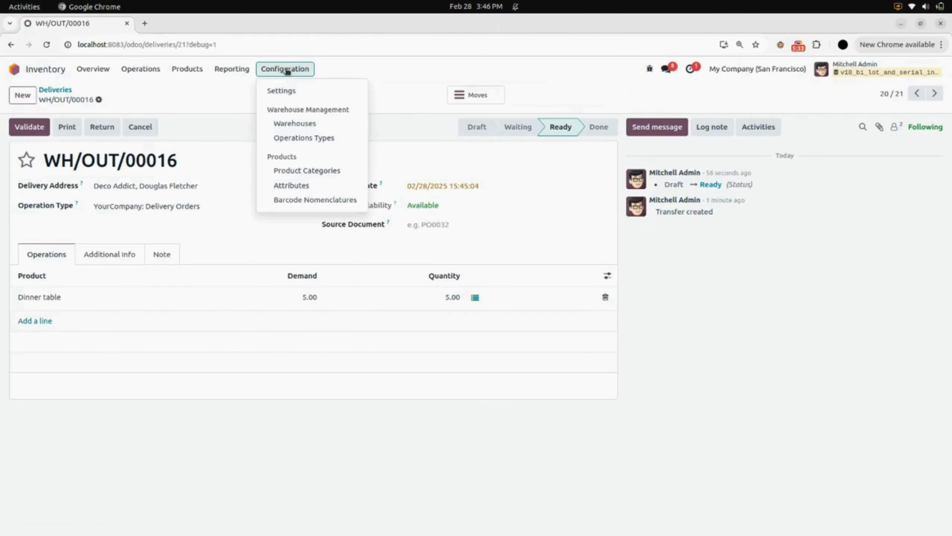
left_click(287, 91)
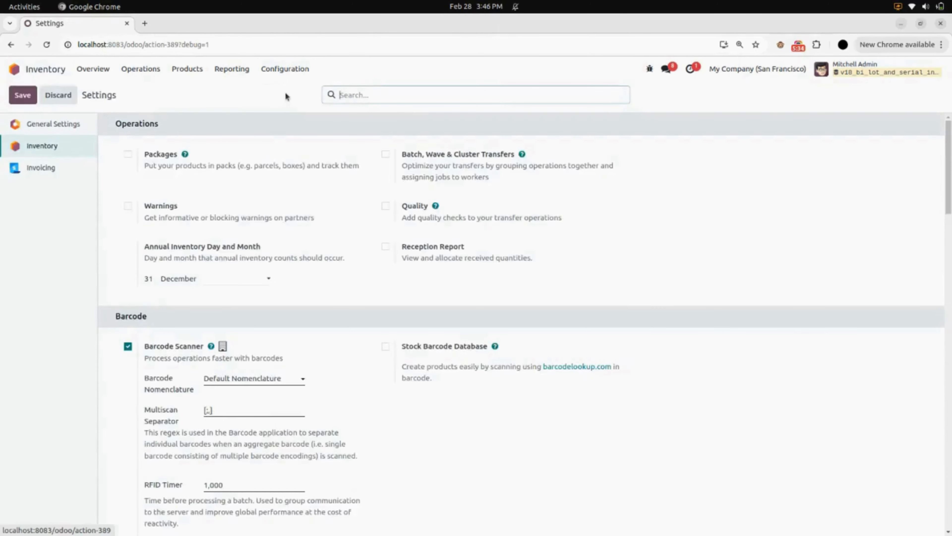
scroll(245, 233, "down", 10)
scroll(245, 235, "down", 8)
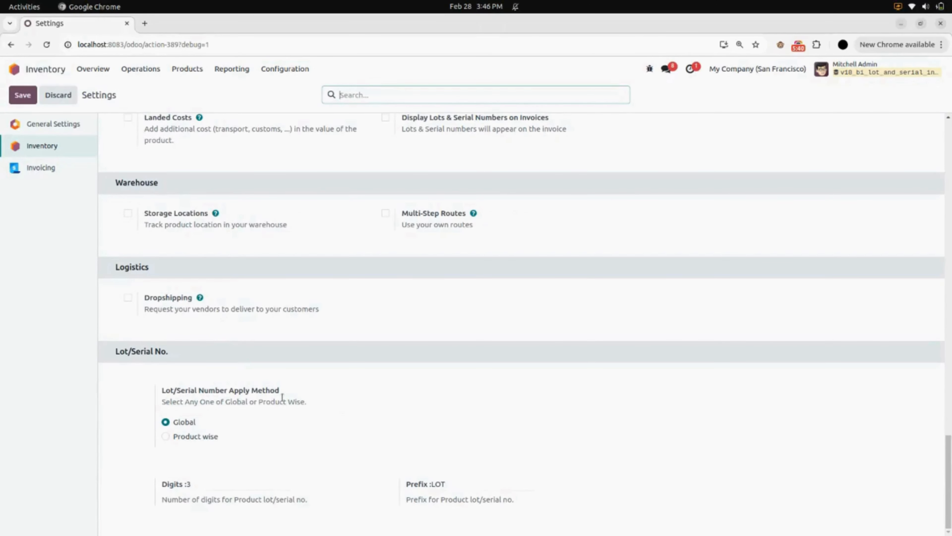
left_click(165, 436)
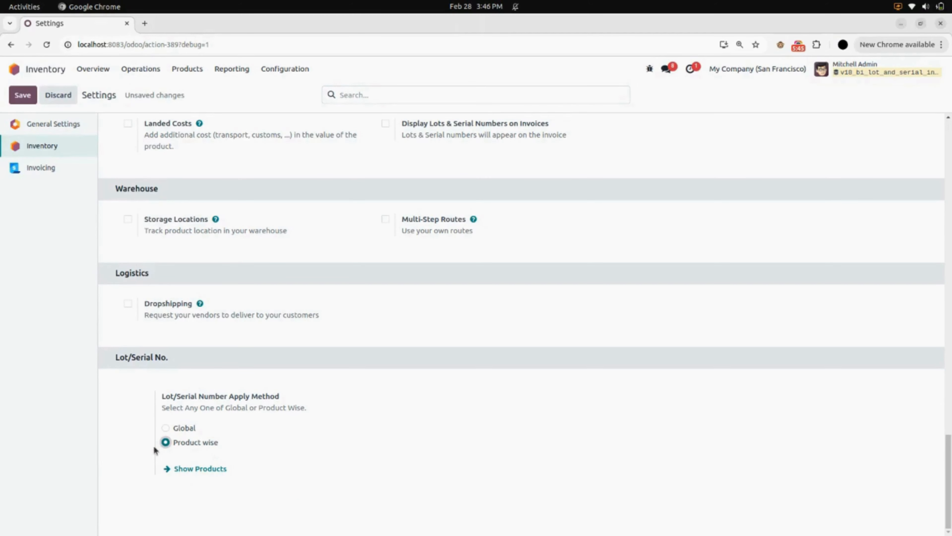
left_click(22, 95)
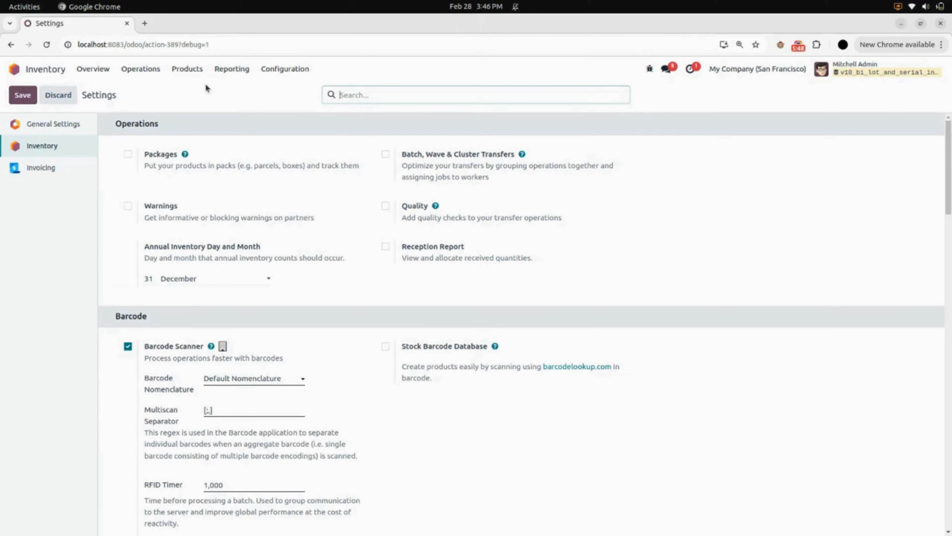
- Create a new product named Chair from the inventory product list
left_click(190, 69)
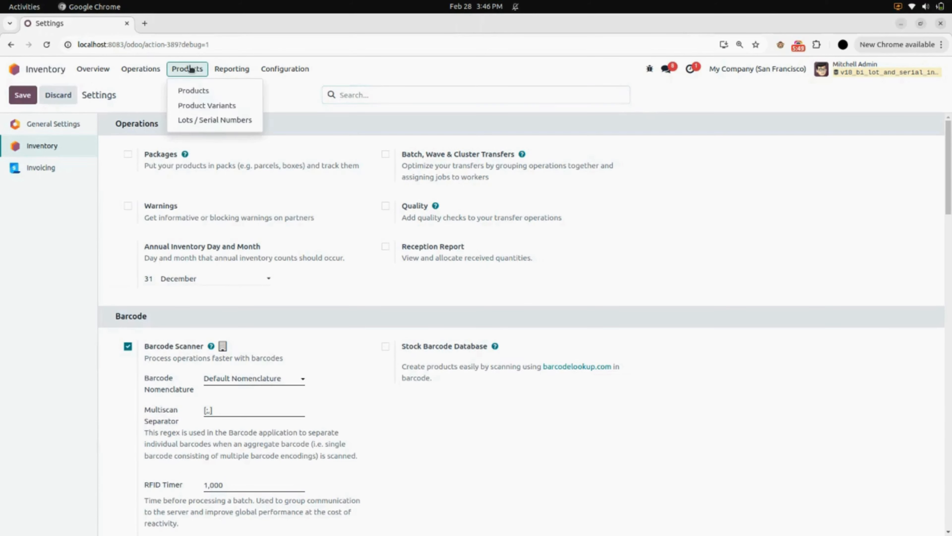
left_click(201, 86)
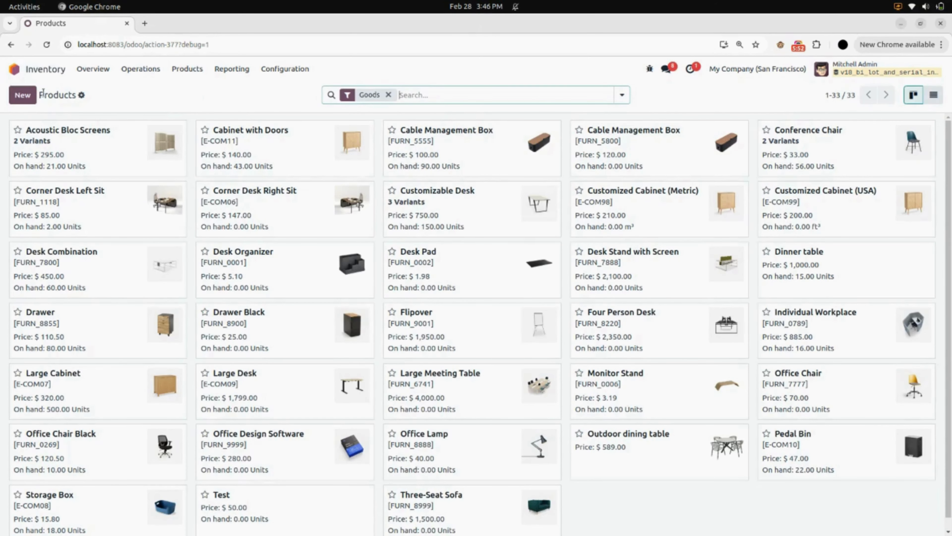
left_click(23, 96)
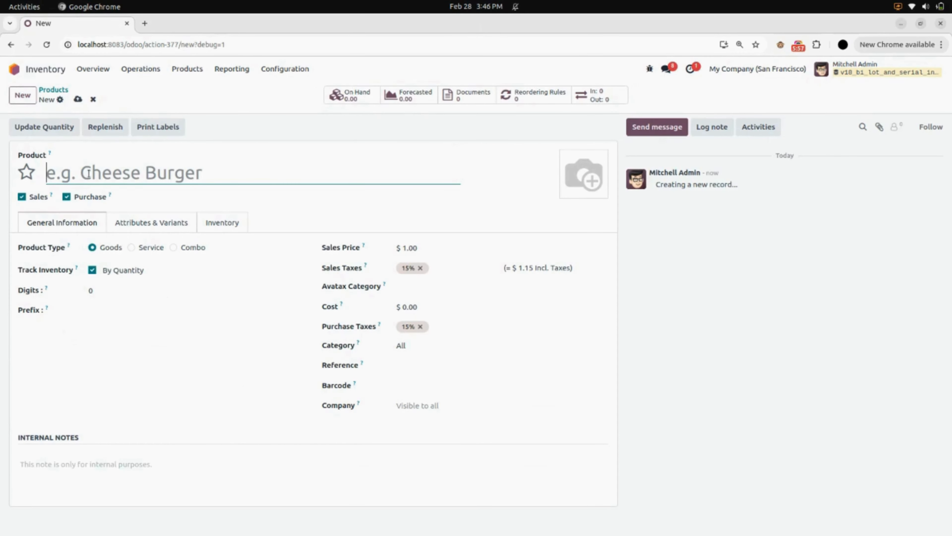
type("Cha")
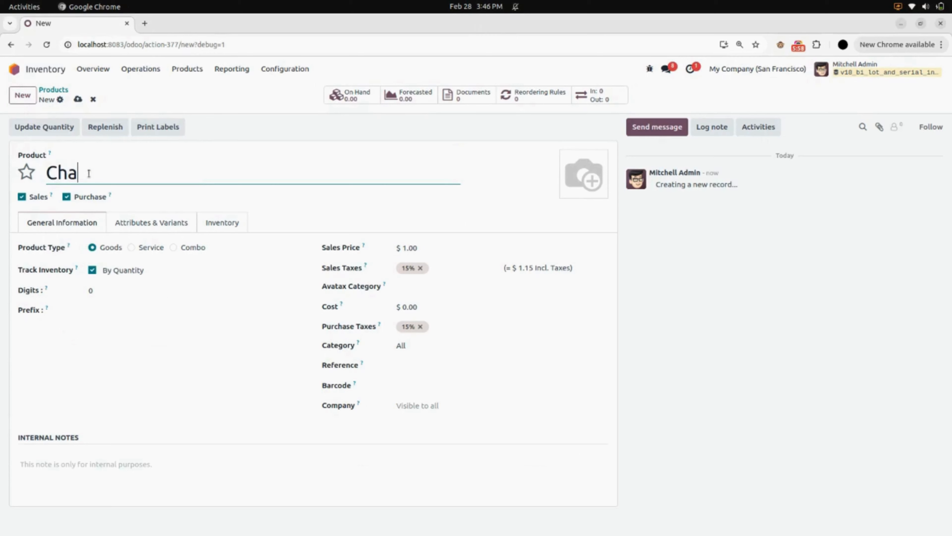
type("ir")
- Track the Chair's inventory By Lots, with 5 digits and the prefix CHR for its lot numbers
left_click(138, 275)
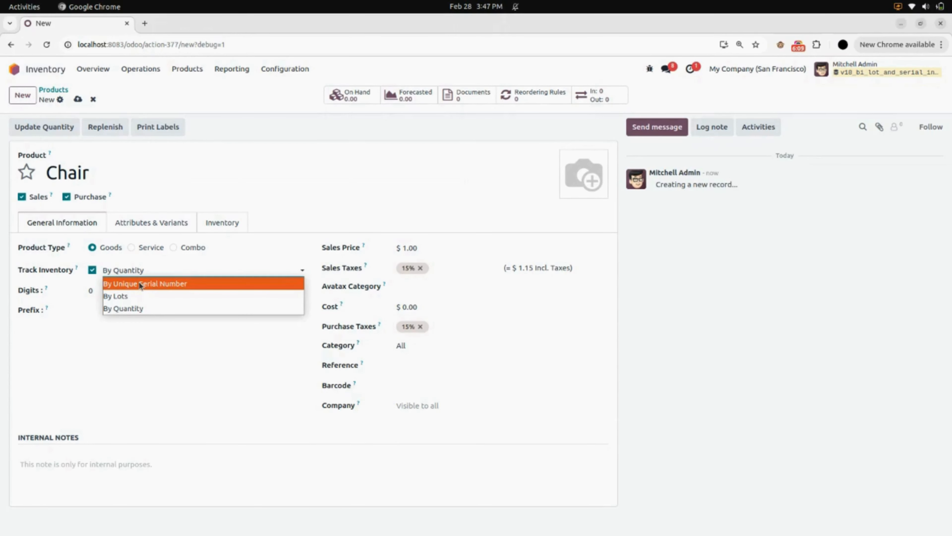
left_click(139, 294)
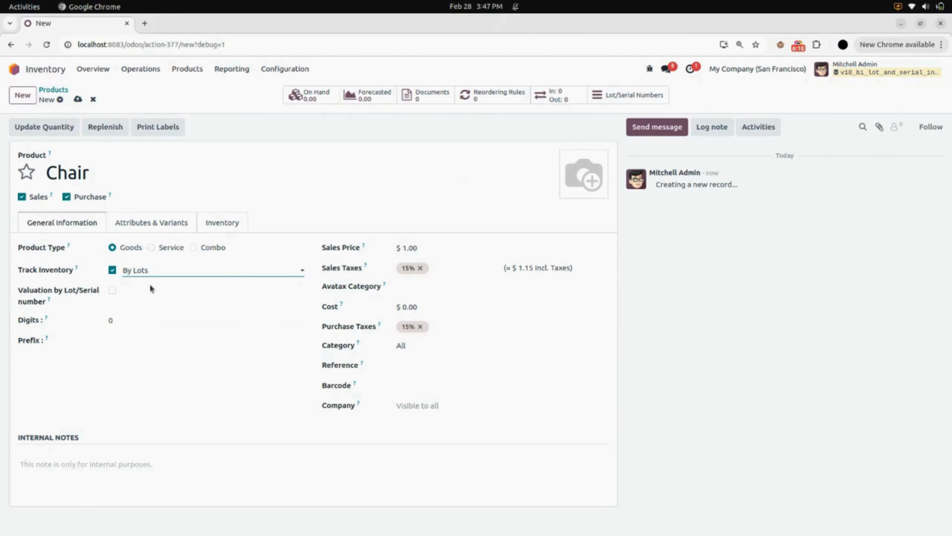
left_click(131, 323)
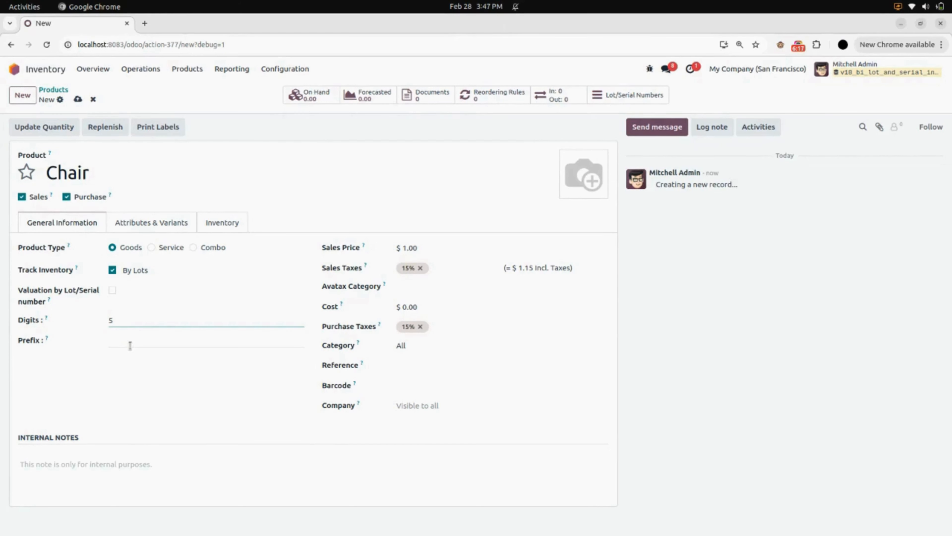
left_click(131, 345)
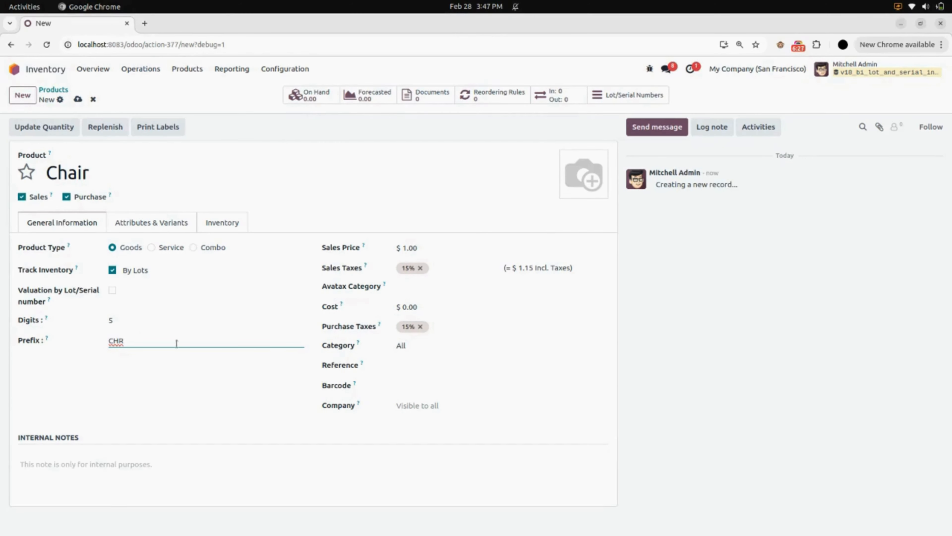
- Set the Chair's sales price to $100 and its cost to $80, and save the product
left_click(428, 248)
type("10")
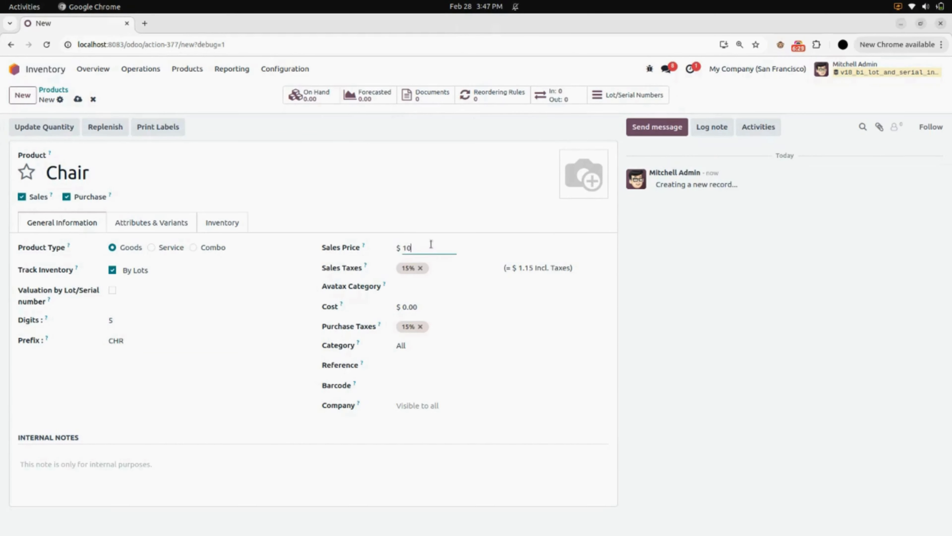
left_click(427, 311)
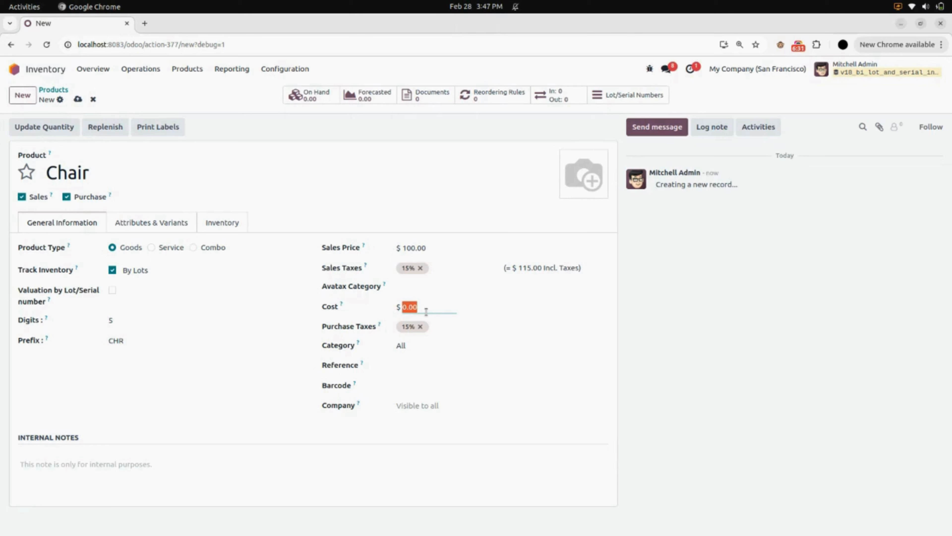
type("80")
left_click(78, 99)
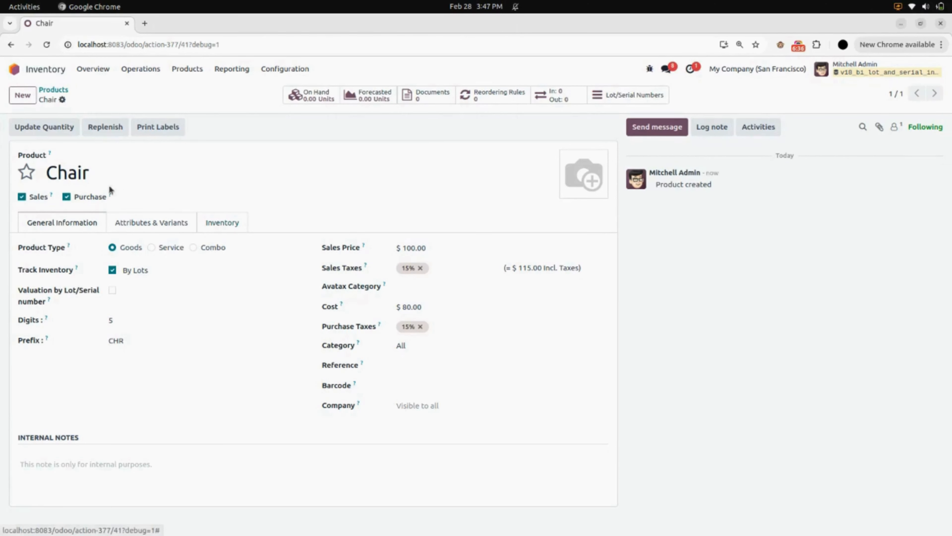
- Create a new delivery order with an individual contact of Azure Interior as the delivery address
left_click(145, 69)
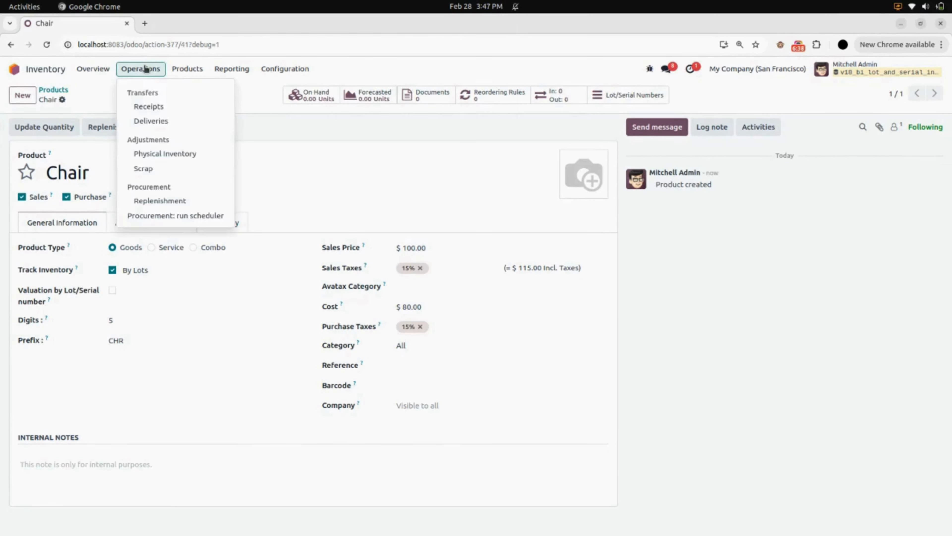
left_click(167, 121)
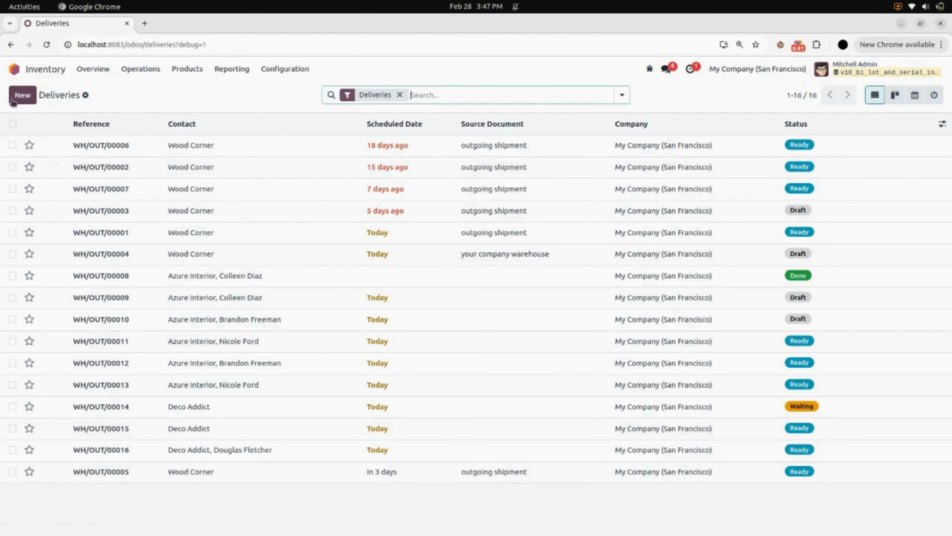
left_click(15, 100)
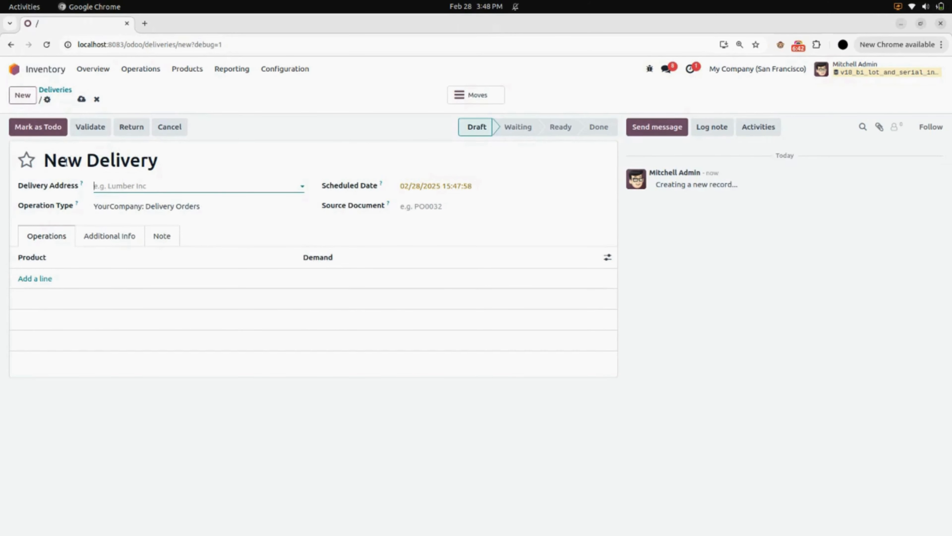
left_click(143, 187)
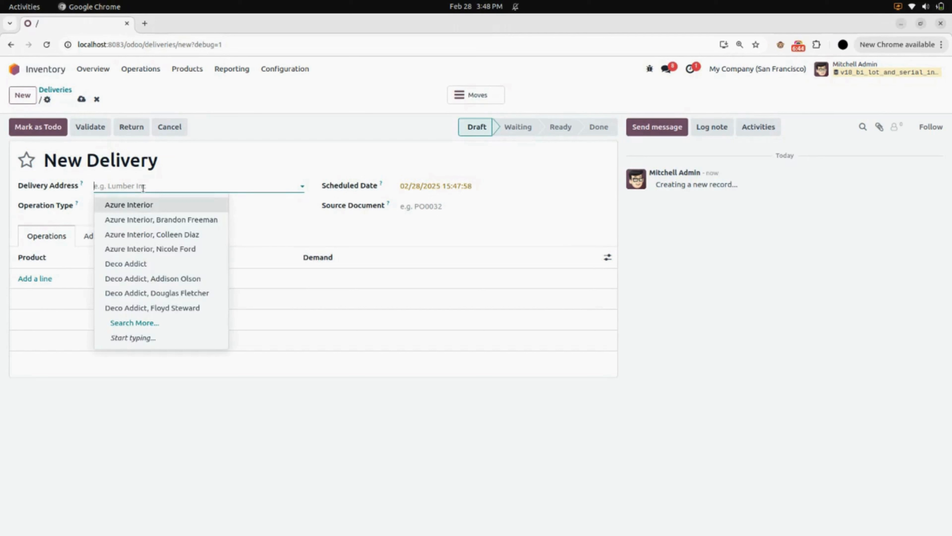
left_click(146, 237)
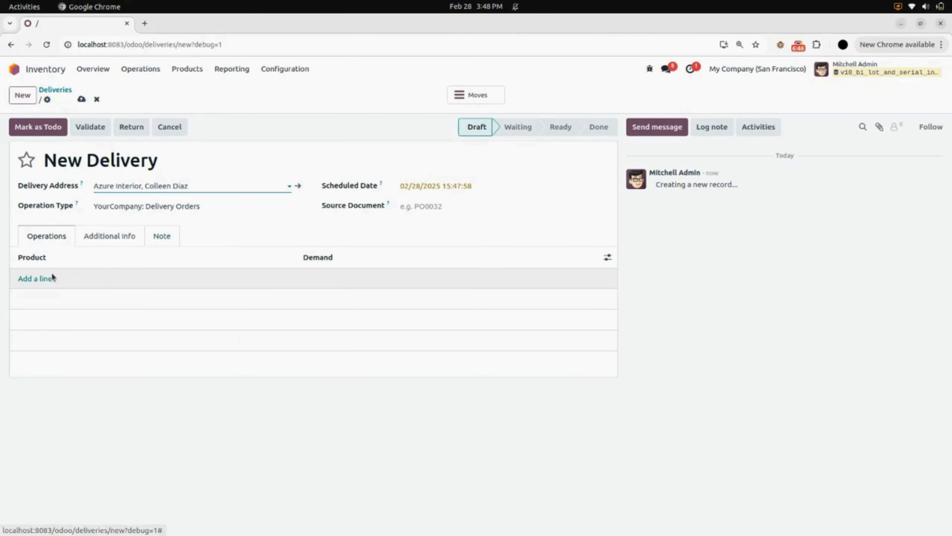
- Add the Chair product to the delivery with a demand of 5
left_click(43, 280)
type("ch")
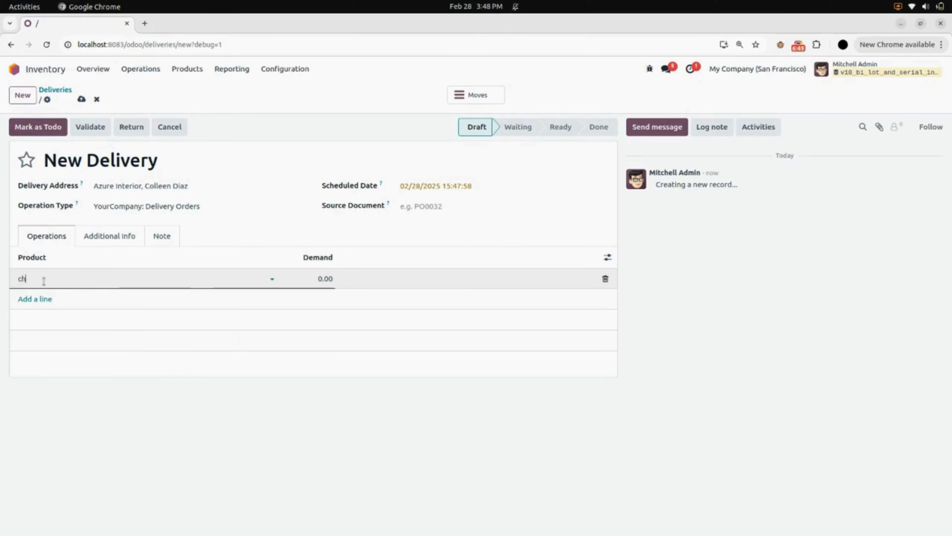
type("a")
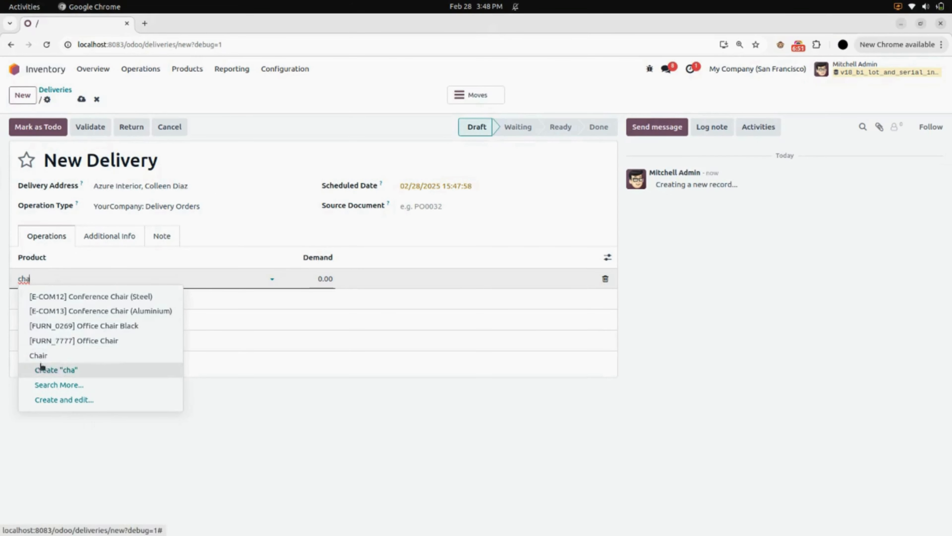
left_click(41, 356)
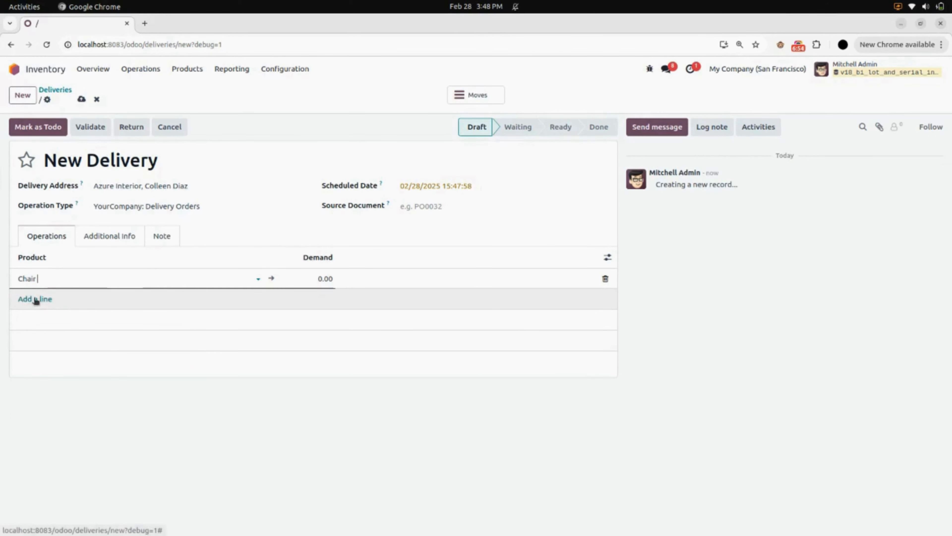
left_click(307, 278)
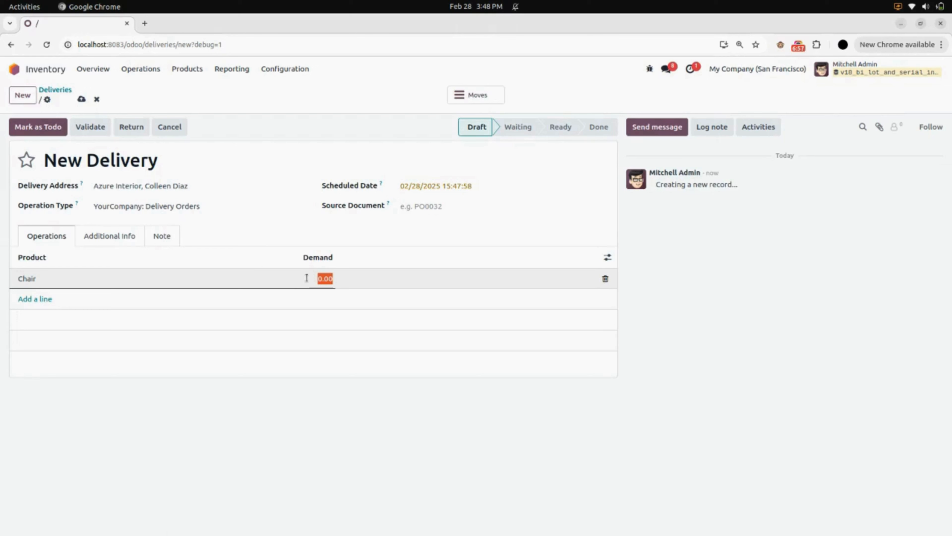
type("5")
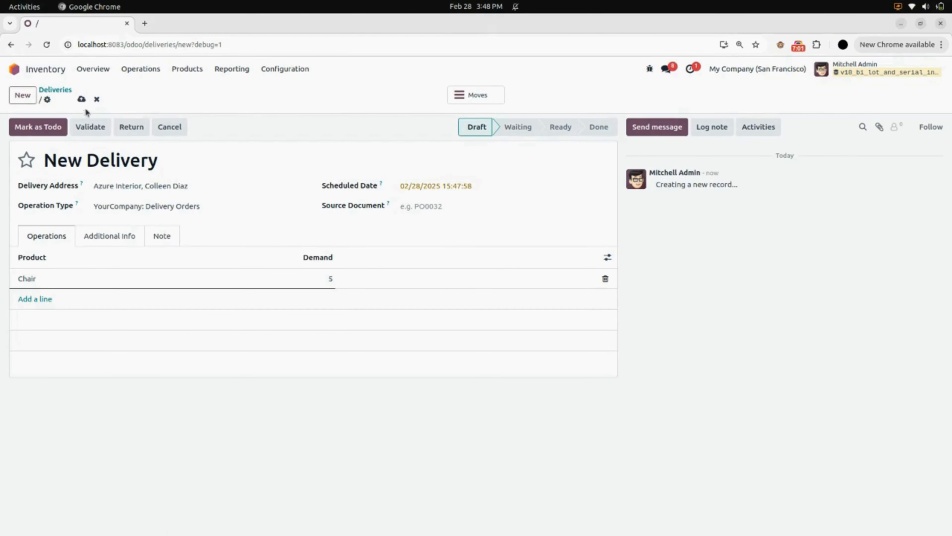
- Save the delivery and mark it as to do, and review the lot number assigned to the Chair stock move
left_click(82, 99)
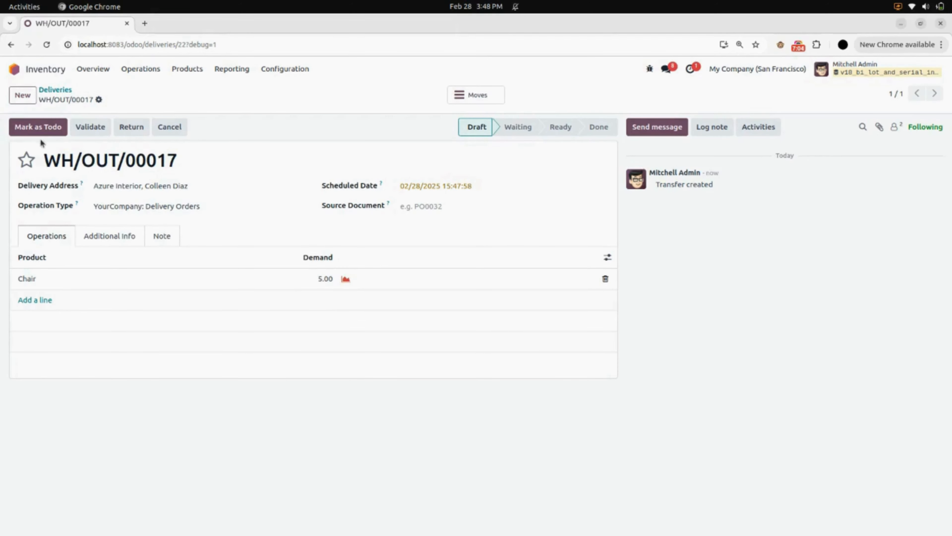
left_click(42, 131)
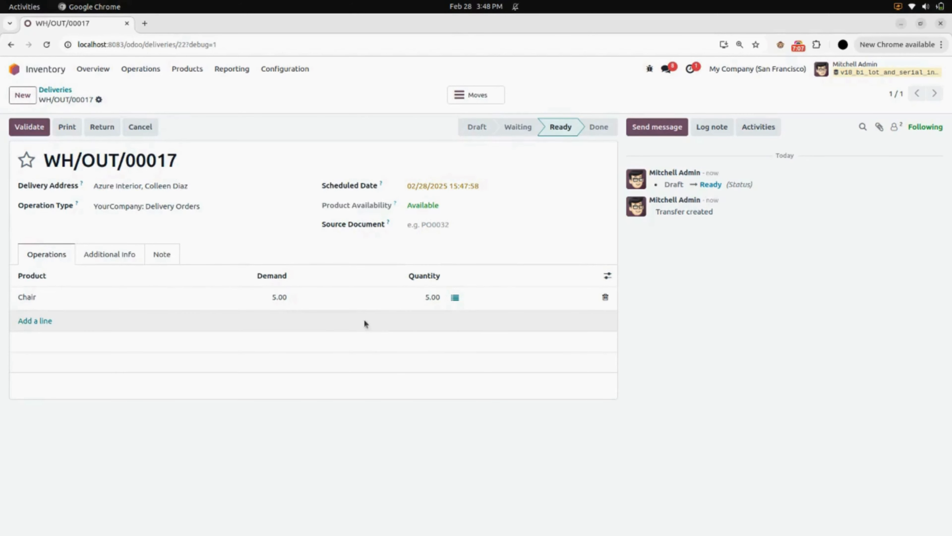
left_click(456, 298)
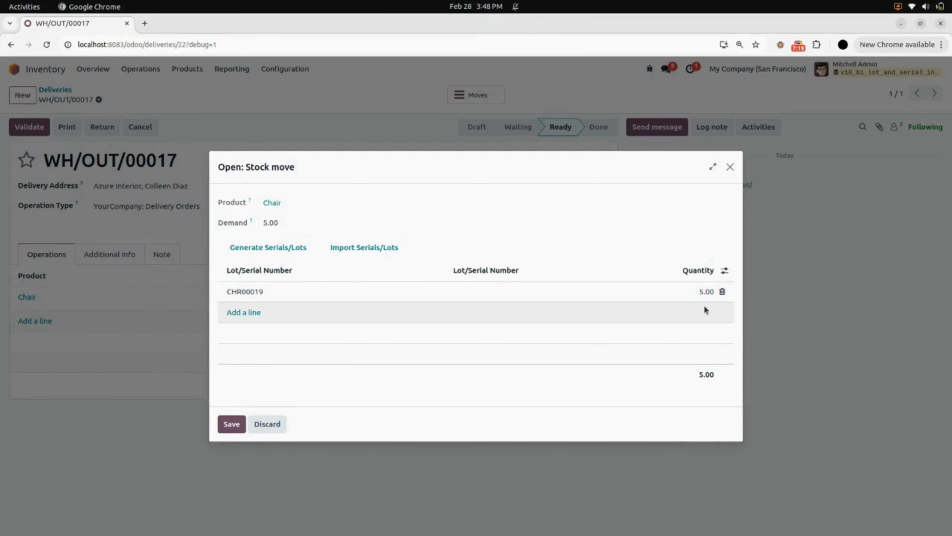
left_click(235, 426)
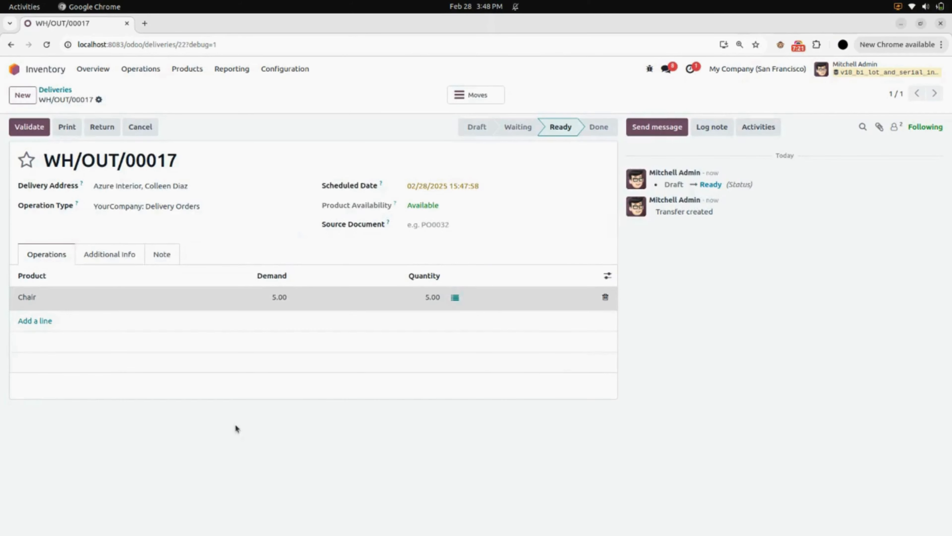
- Open the Chair product from the delivery line, change its inventory tracking to By Unique Serial Number and save it
left_click(32, 299)
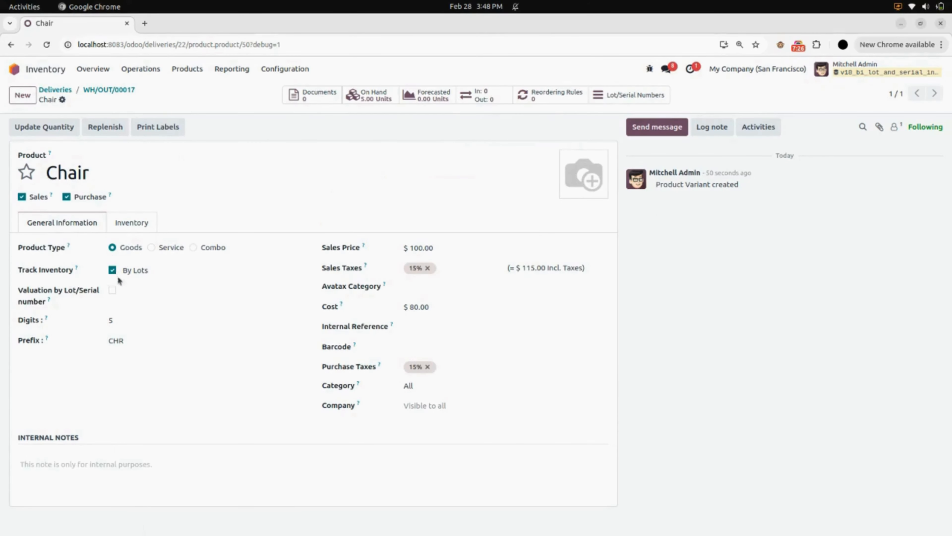
left_click(159, 270)
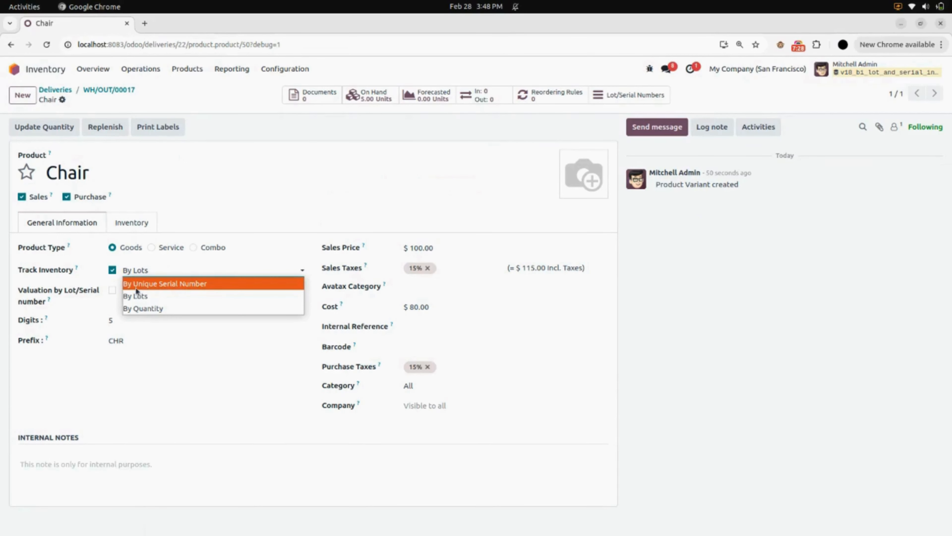
left_click(221, 284)
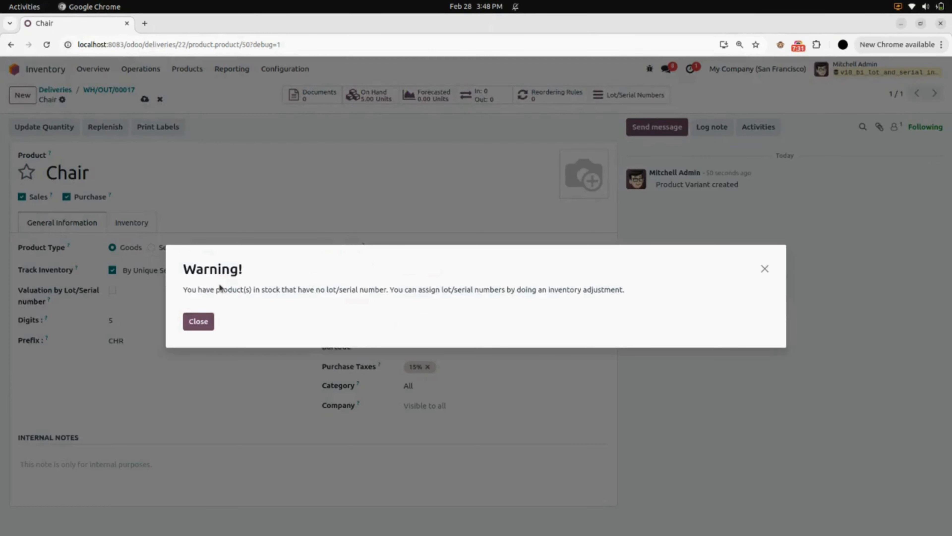
left_click(199, 321)
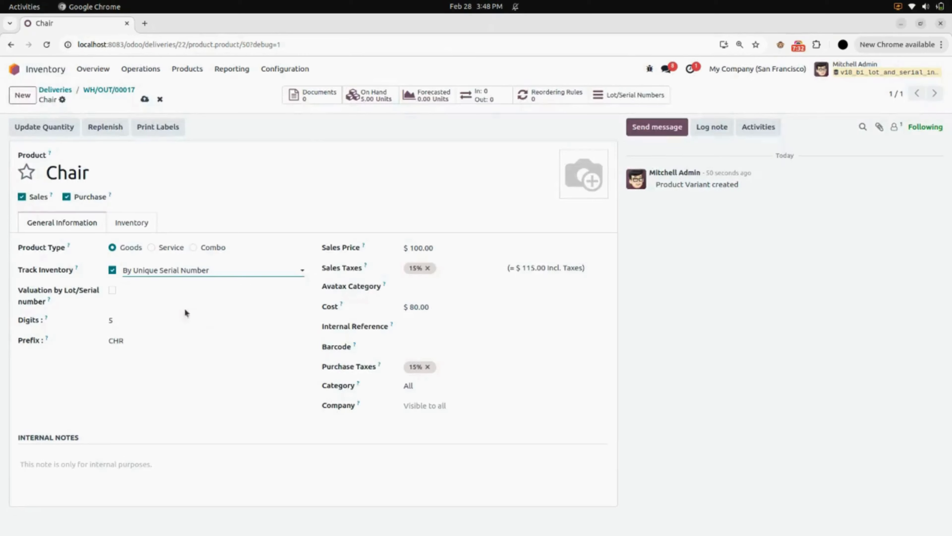
left_click(145, 100)
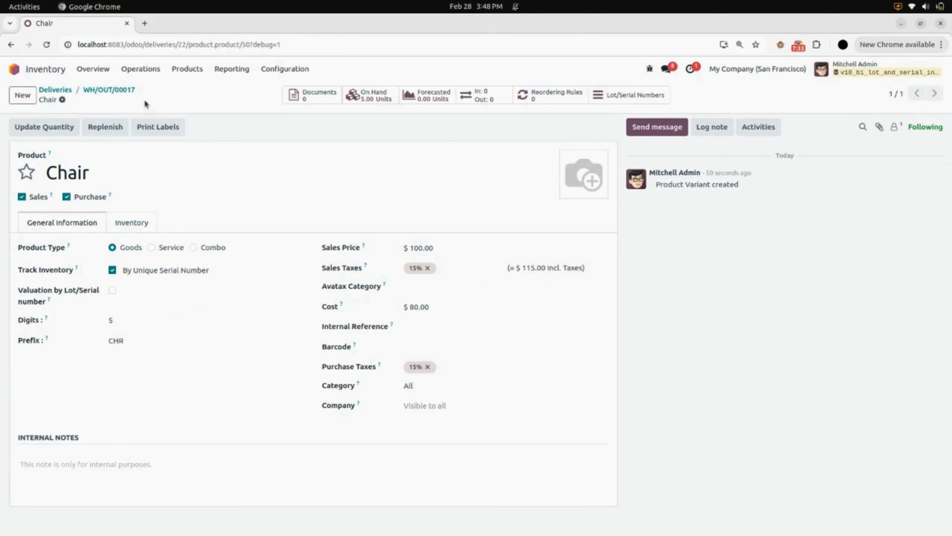
- Create another delivery order with Gemini Furniture as the delivery address
left_click(140, 70)
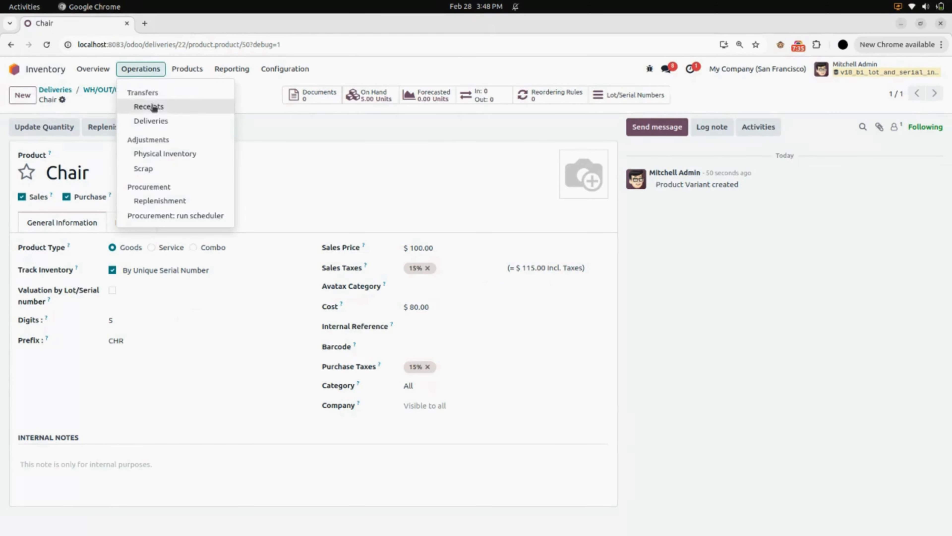
left_click(165, 122)
left_click(24, 97)
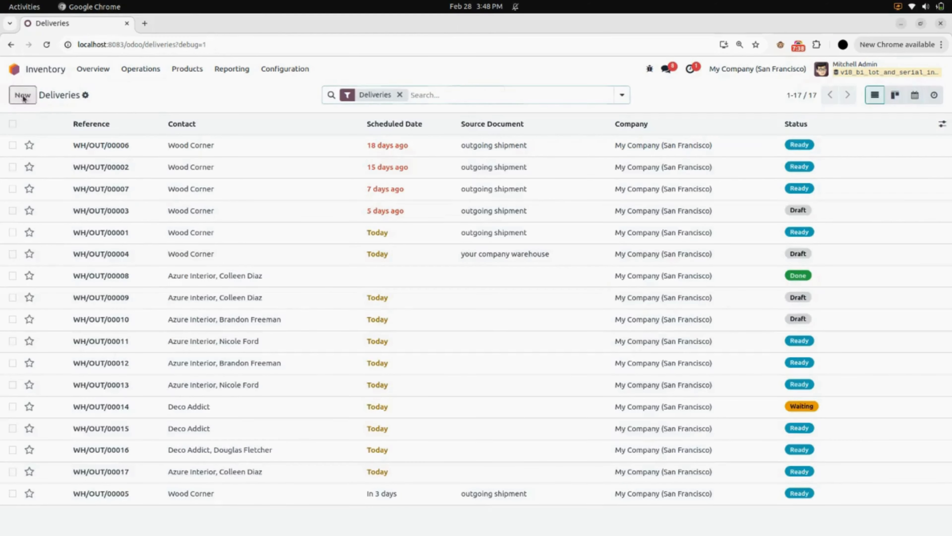
left_click(124, 188)
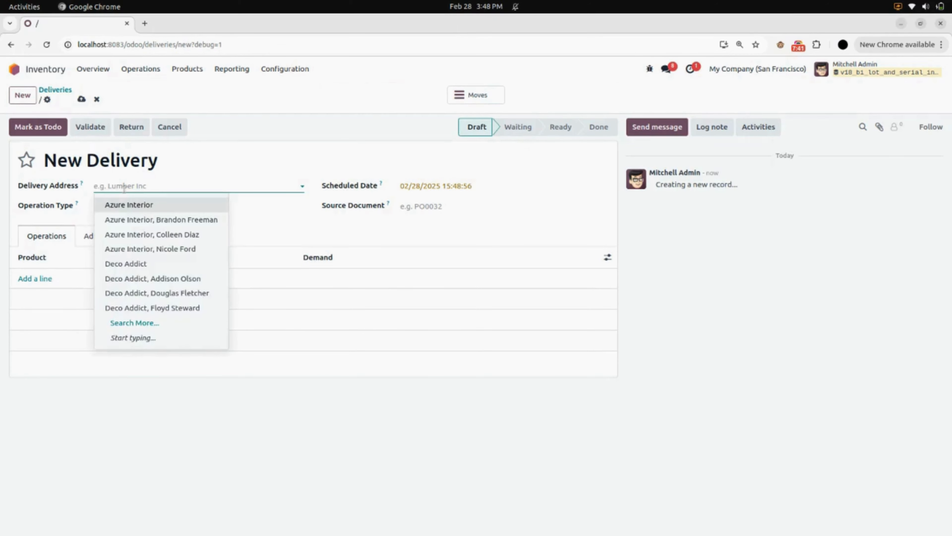
type("ge")
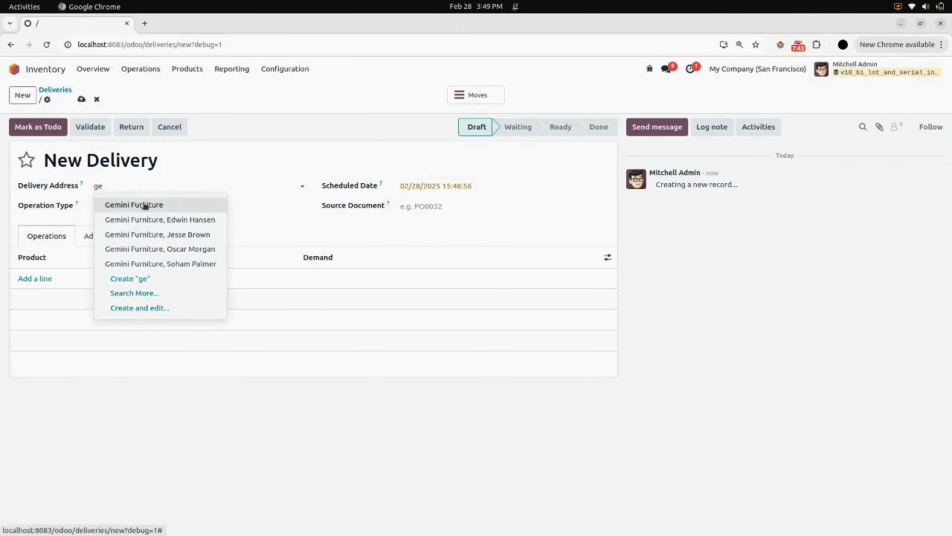
left_click(146, 205)
- Add the Chair product to the Gemini Furniture delivery with a demand of 10
left_click(49, 278)
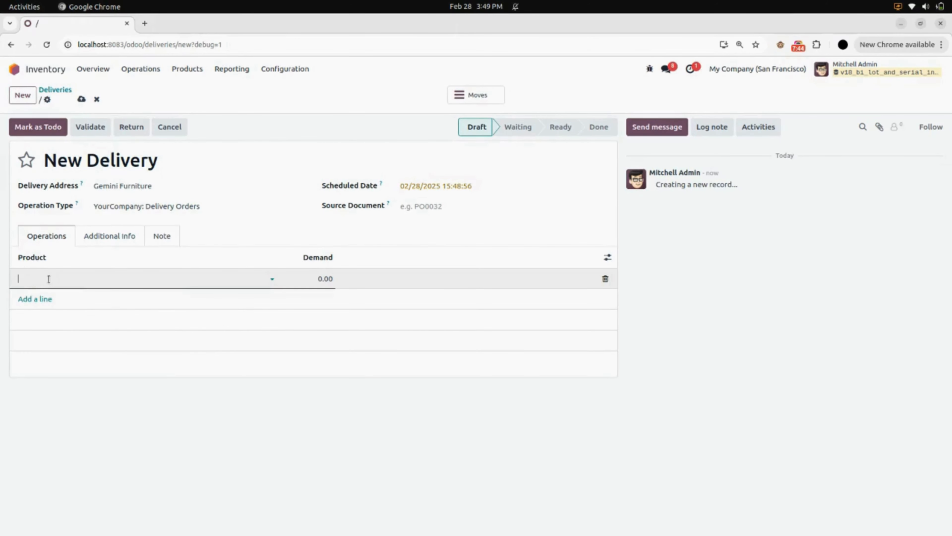
type("chair")
left_click(57, 355)
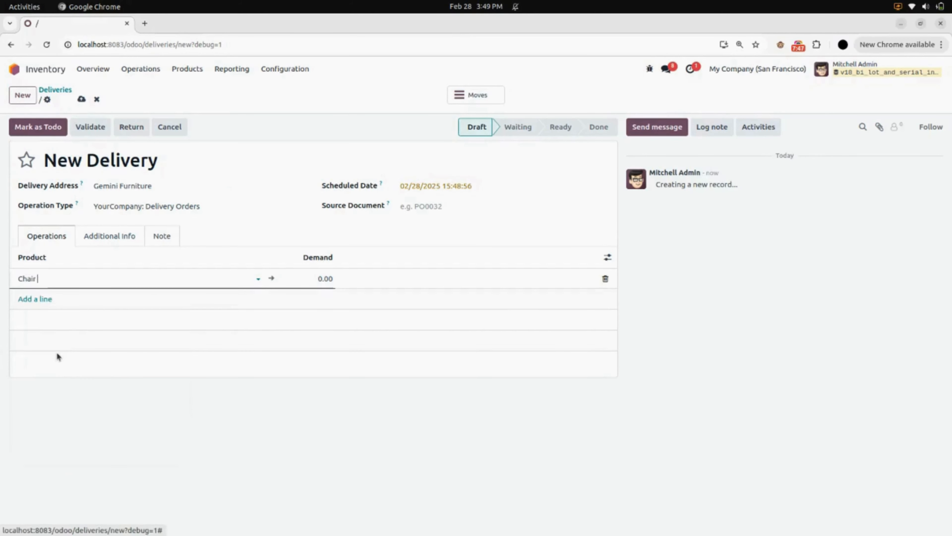
left_click(303, 278)
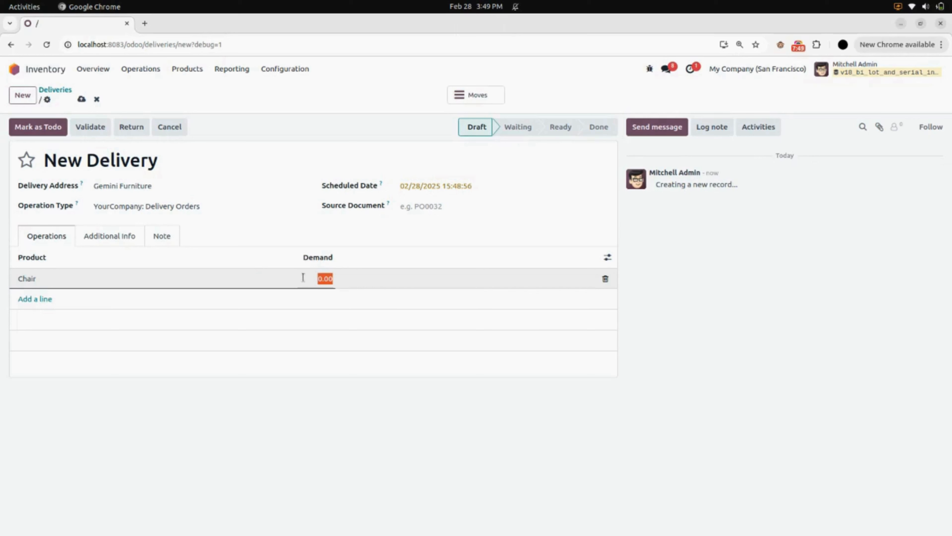
type("10")
- Save the Gemini Furniture delivery and mark it as to do, and review the serial numbers assigned to its Chair stock move
left_click(81, 99)
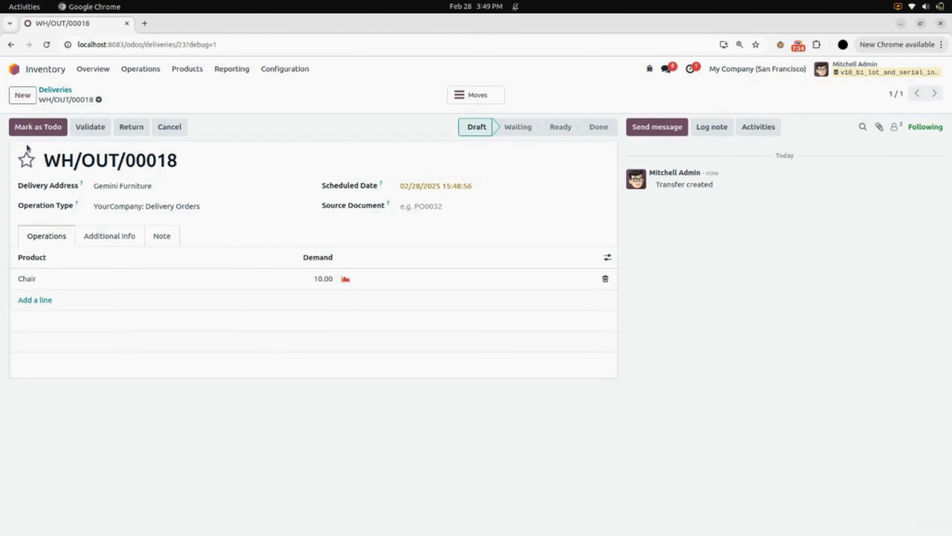
left_click(51, 129)
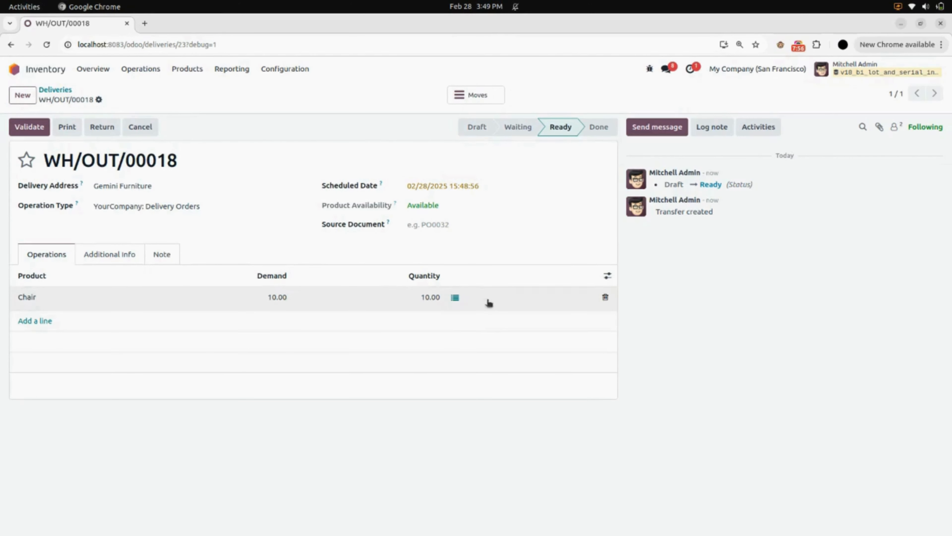
left_click(456, 297)
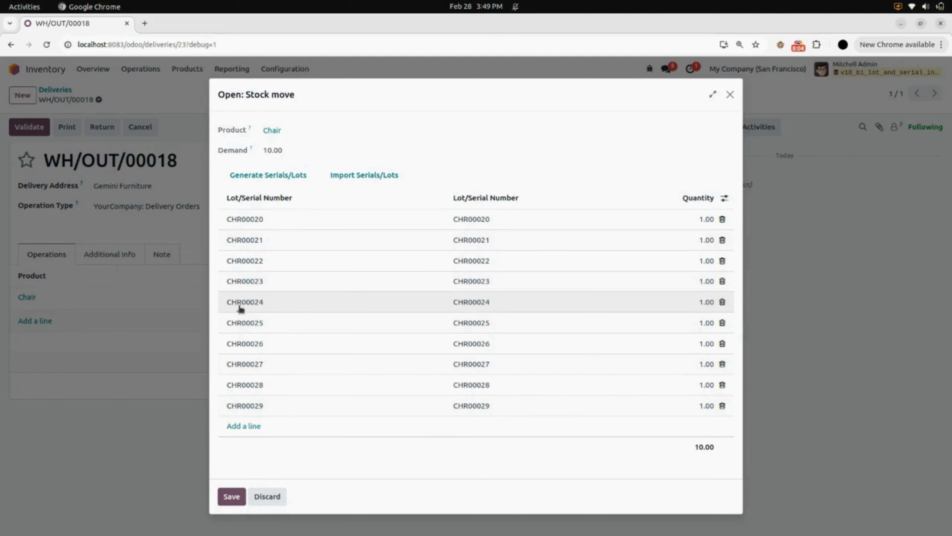
left_click(231, 500)
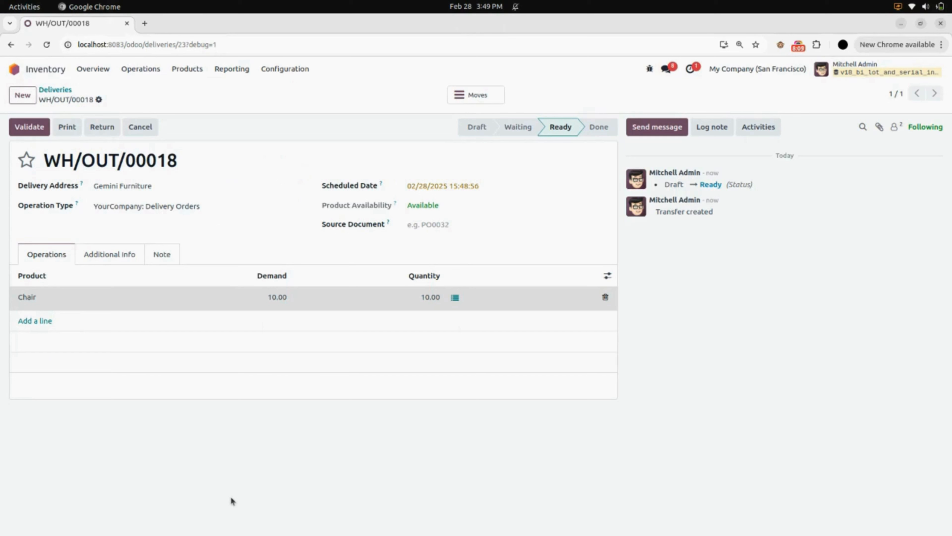
- Switch the Delivery Orders operation type from Create New to Use Existing ones for lots/serial numbers, save it and reload the page
left_click(62, 90)
left_click(284, 70)
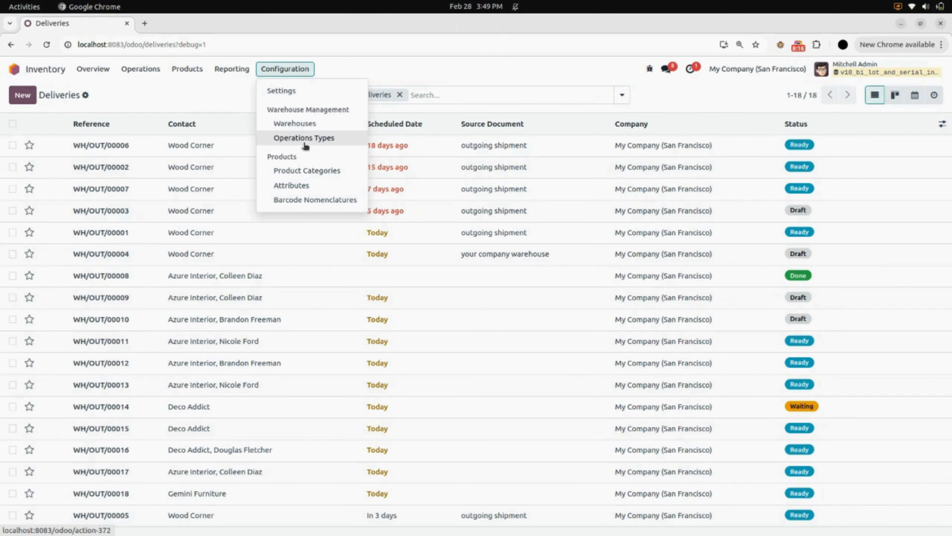
left_click(312, 144)
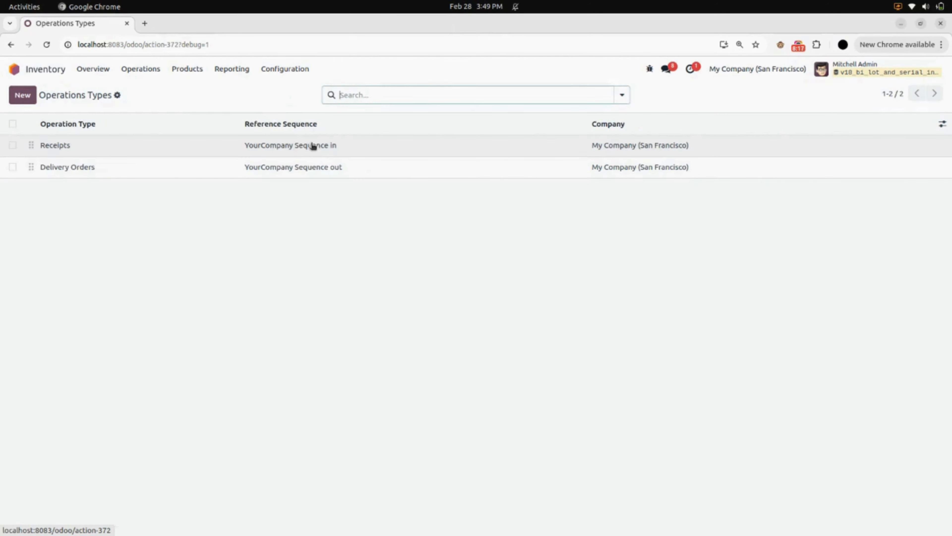
left_click(121, 170)
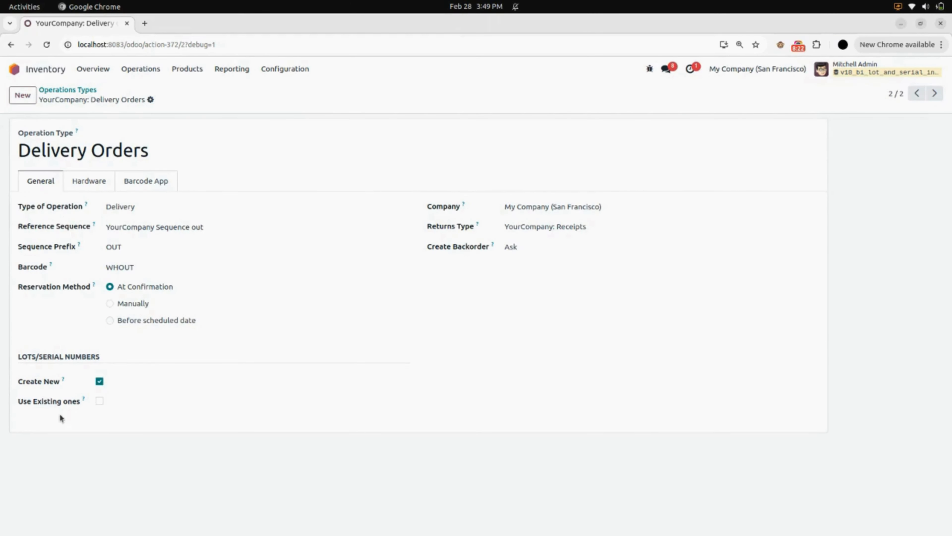
left_click(100, 382)
left_click(100, 400)
left_click(167, 99)
left_click(46, 44)
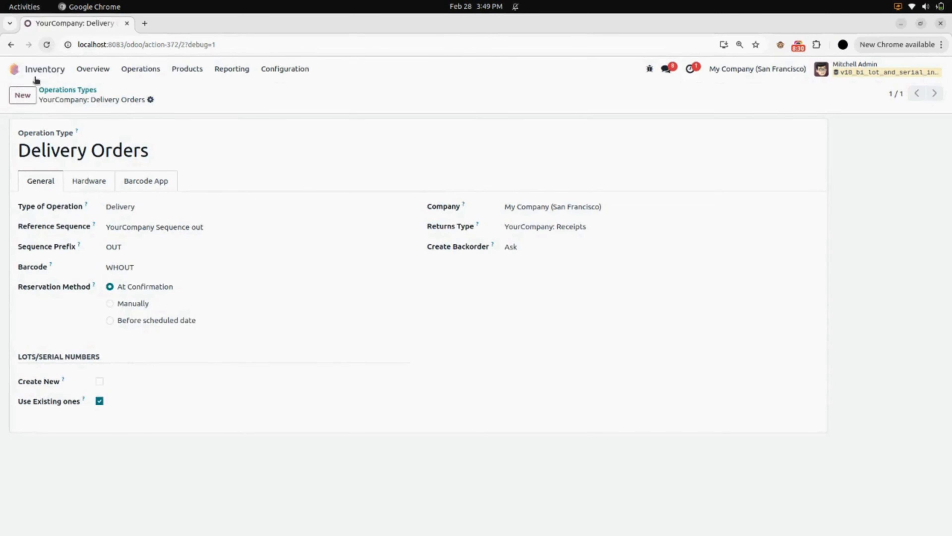
- Create another delivery order with the second listed Deco Addict entry as the delivery address
left_click(144, 72)
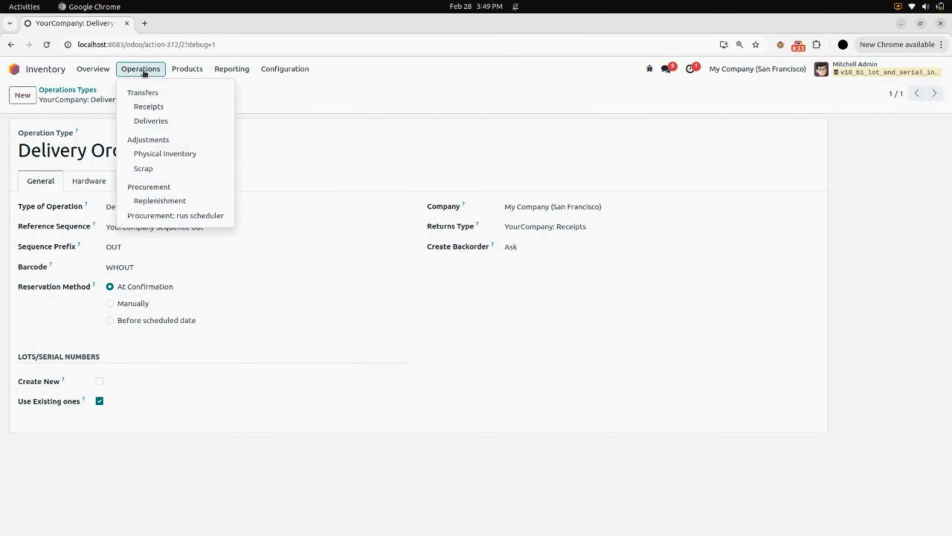
left_click(159, 121)
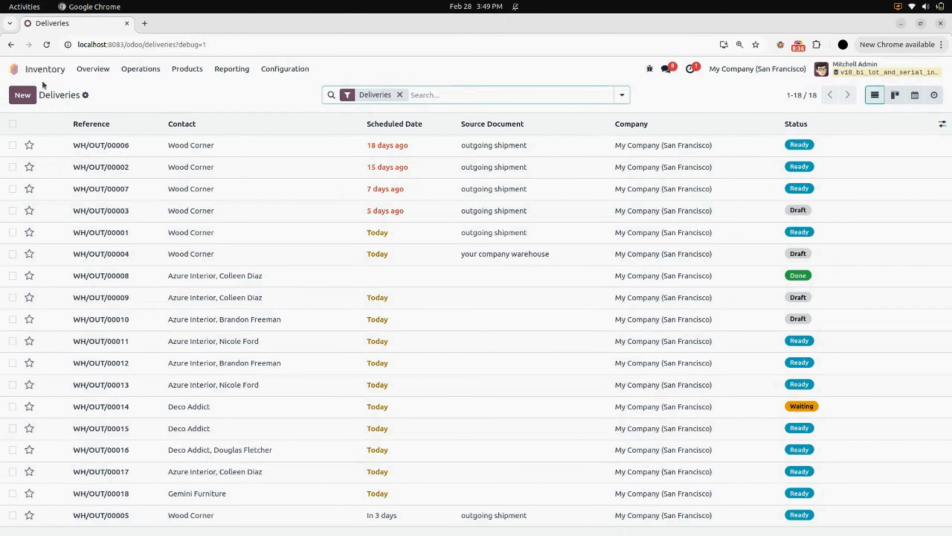
left_click(35, 93)
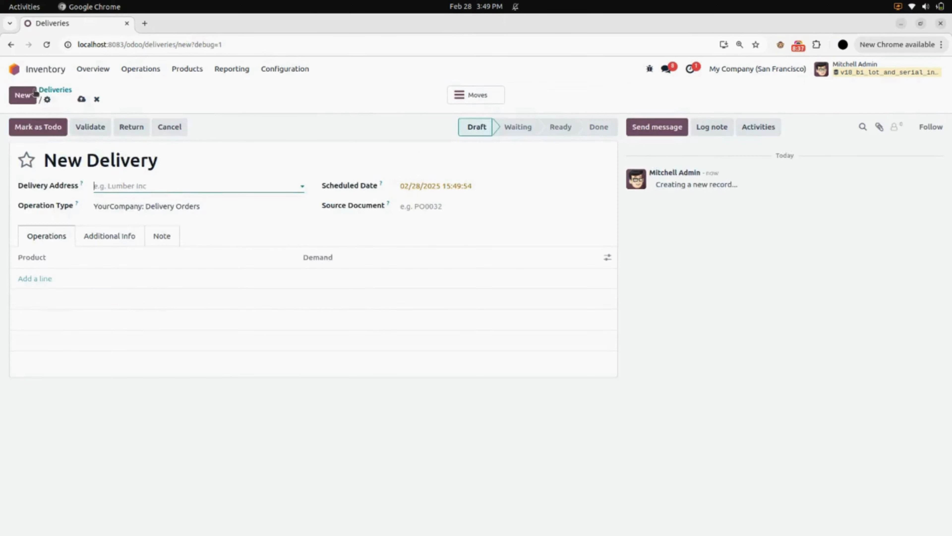
left_click(120, 186)
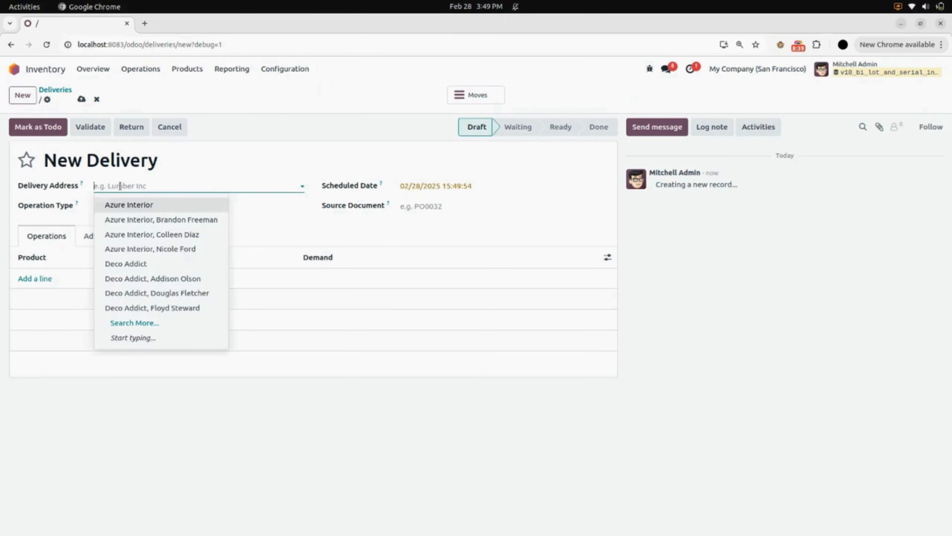
left_click(144, 280)
- Add the Chair product with a demand of 10, save the delivery and mark it as to do
left_click(37, 279)
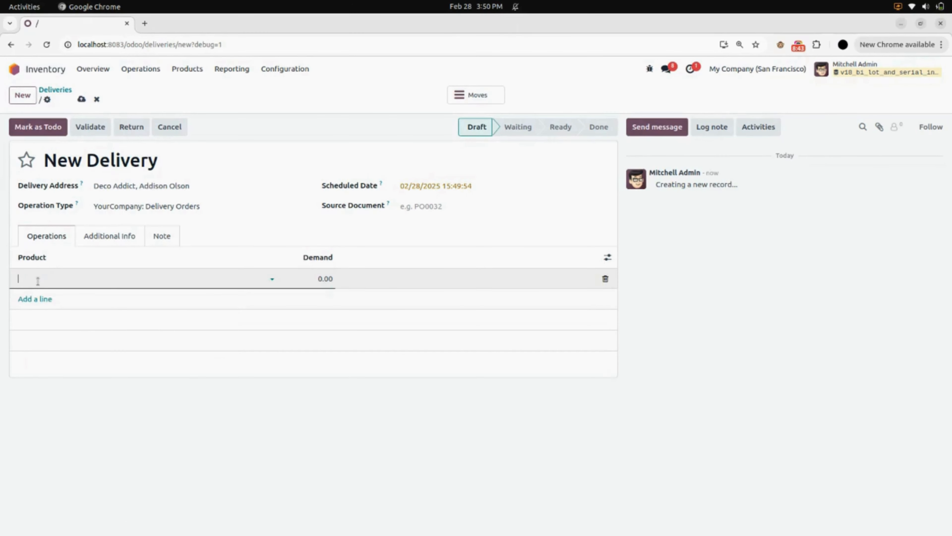
type("din")
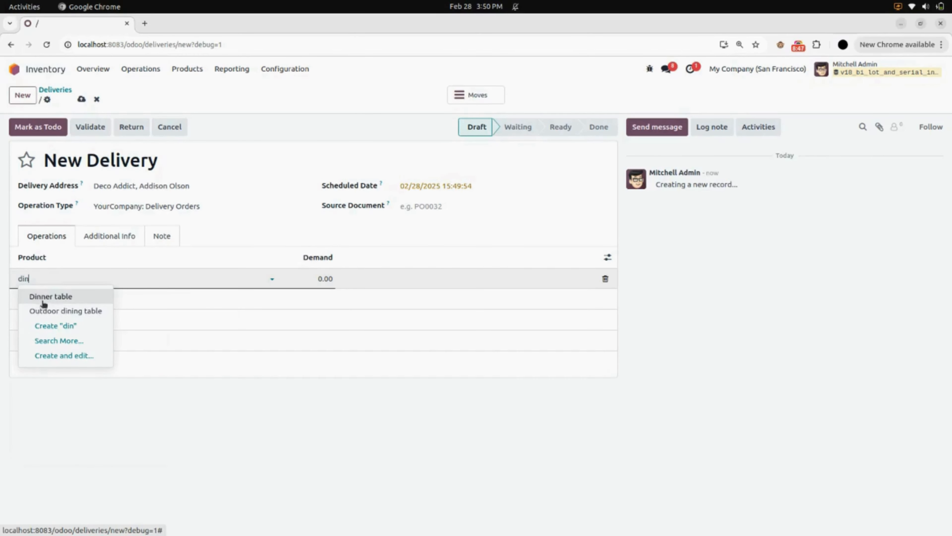
left_click(80, 297)
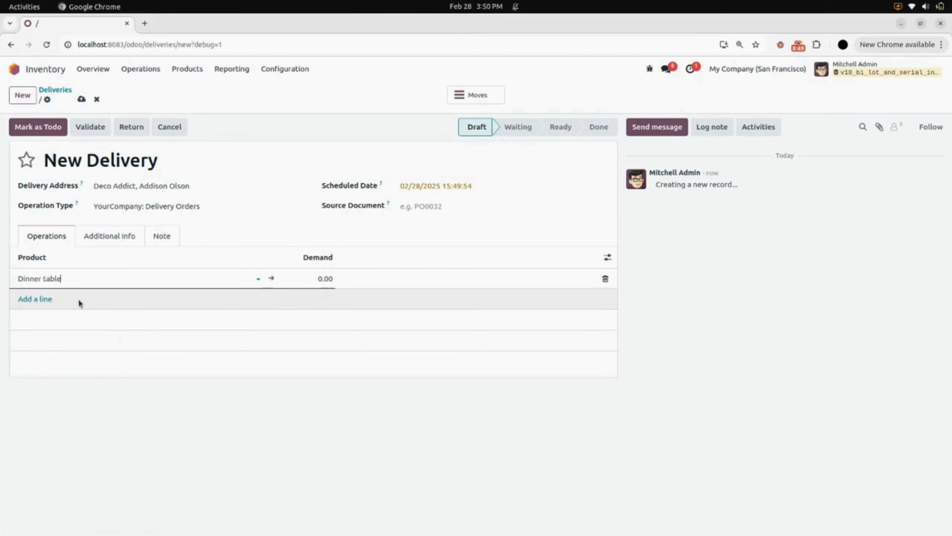
double_click(109, 279)
triple_click(110, 278)
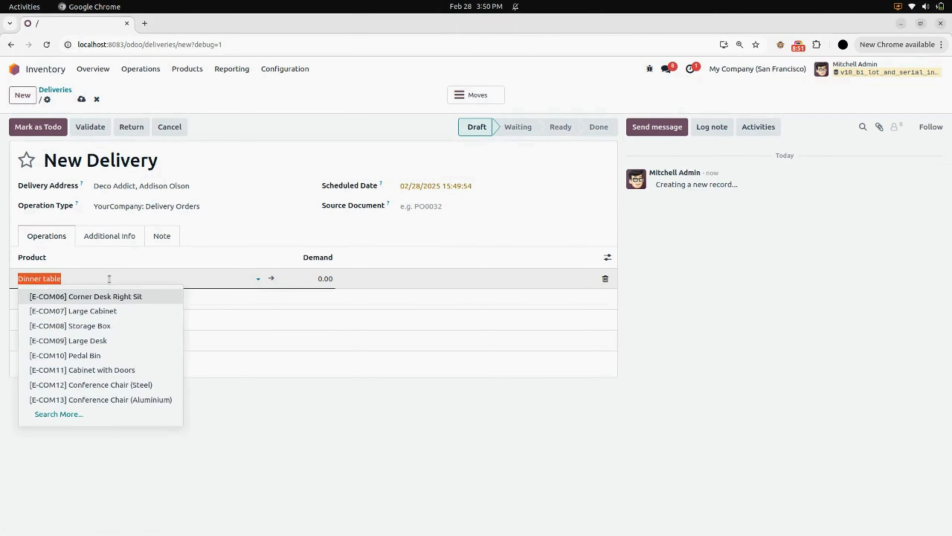
type("ch")
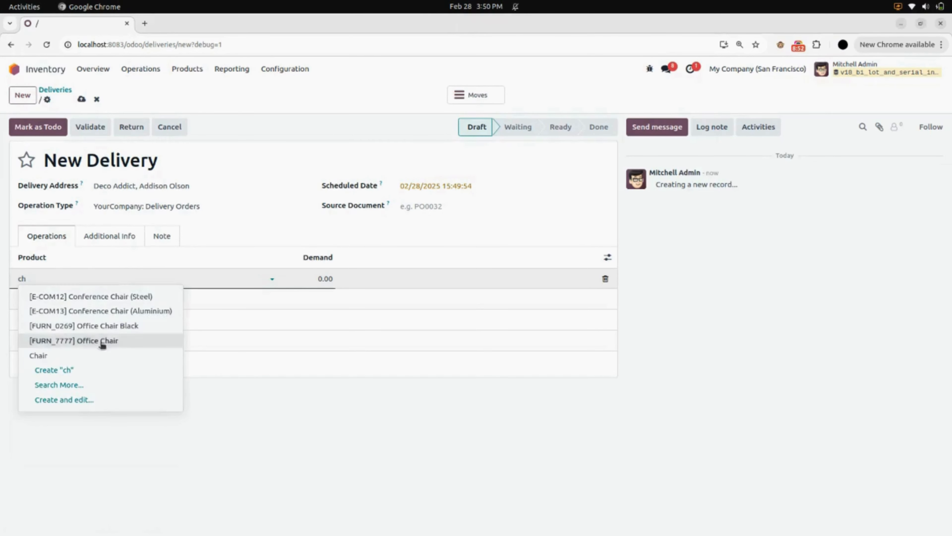
left_click(59, 358)
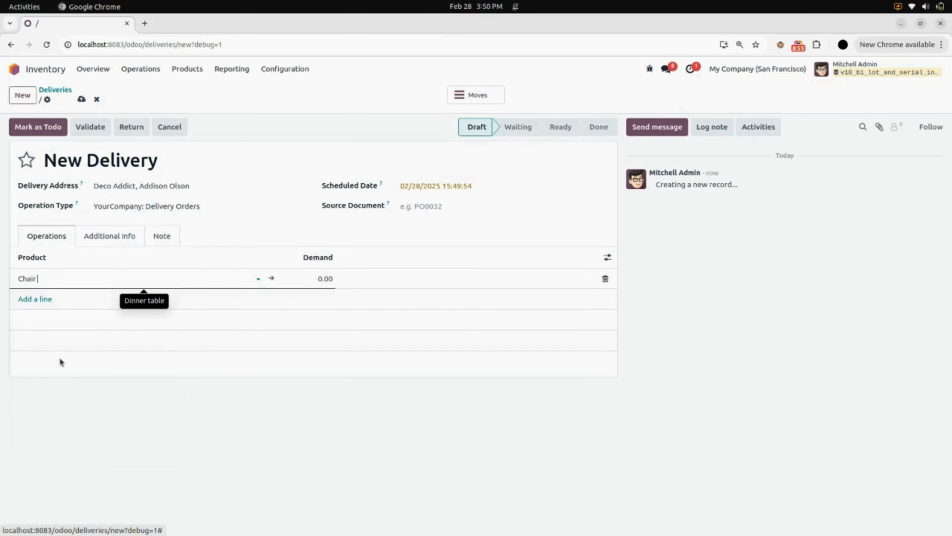
left_click(311, 276)
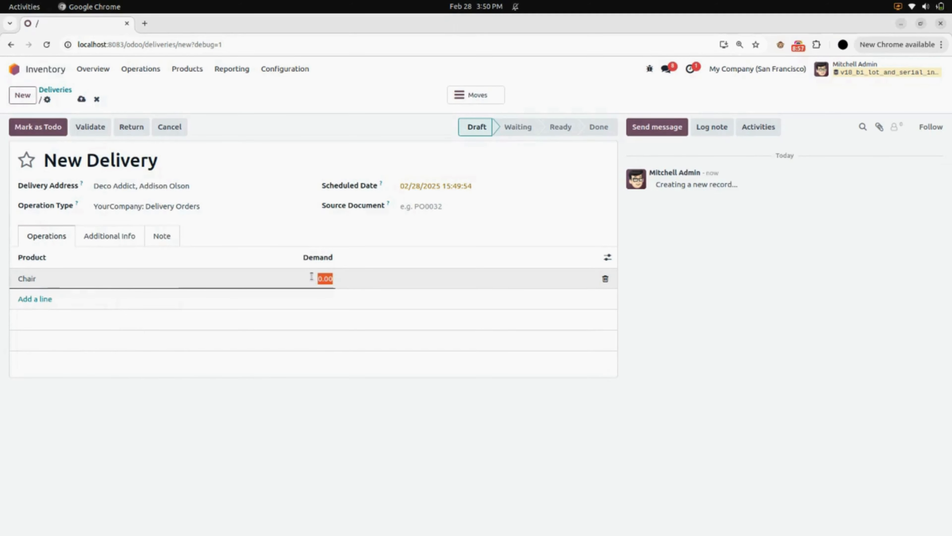
type("10")
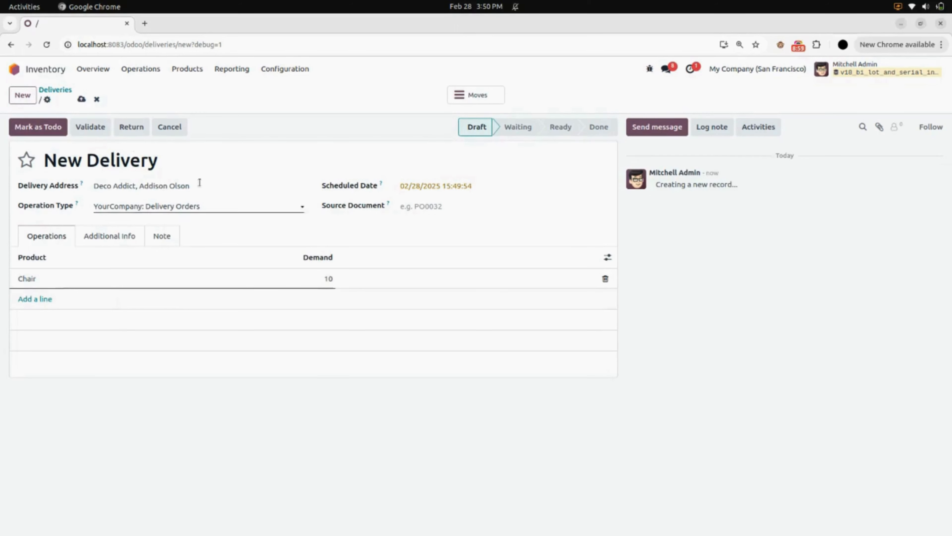
left_click(82, 99)
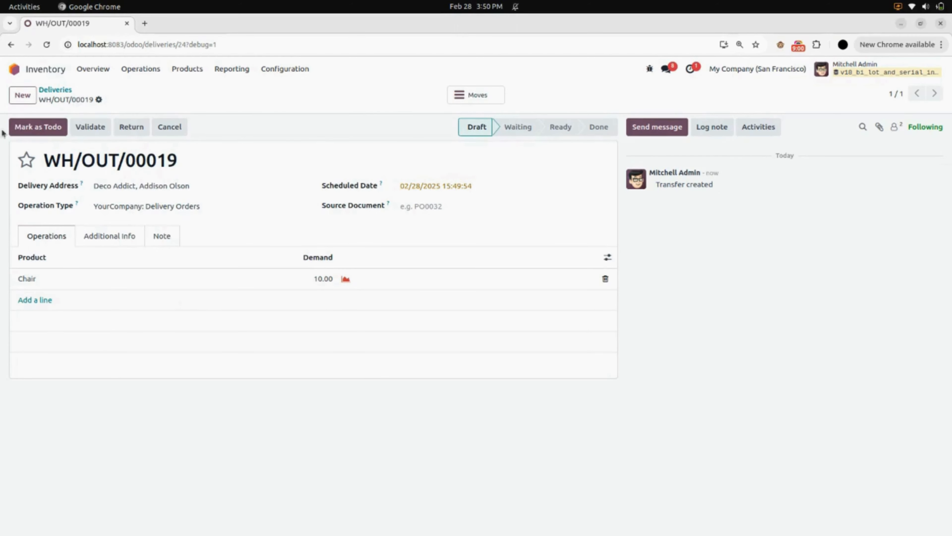
left_click(55, 128)
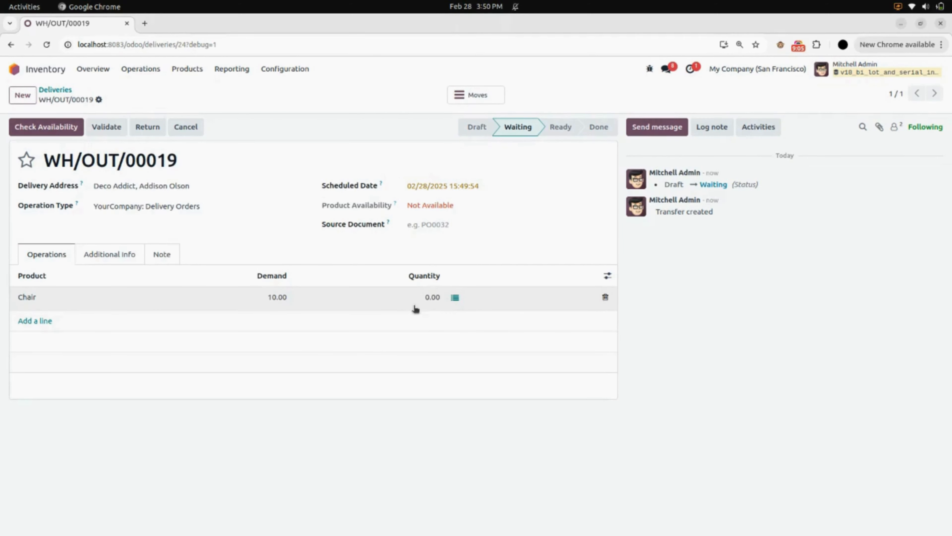
- Try to add the existing serial number CHR00020 to the Chair stock move, and discard the changes
left_click(454, 298)
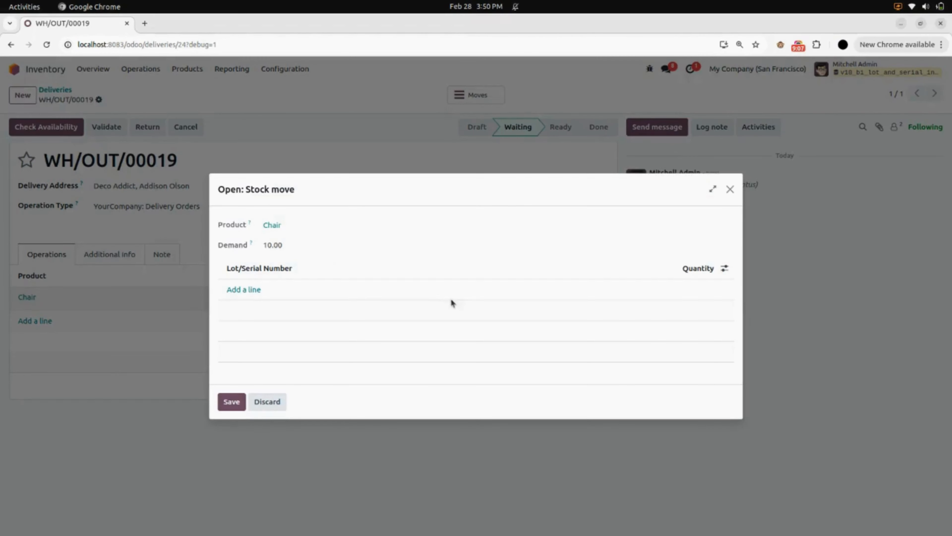
left_click(244, 290)
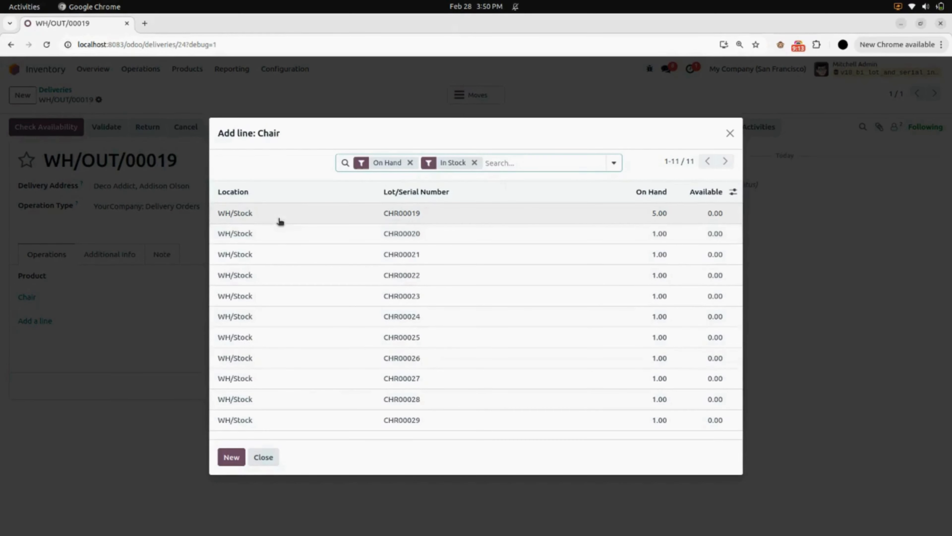
left_click(281, 236)
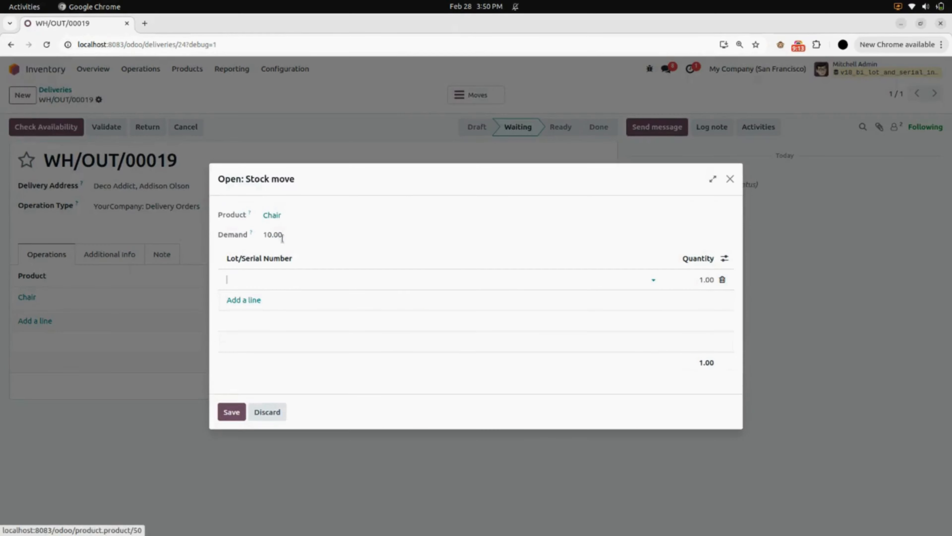
left_click(271, 412)
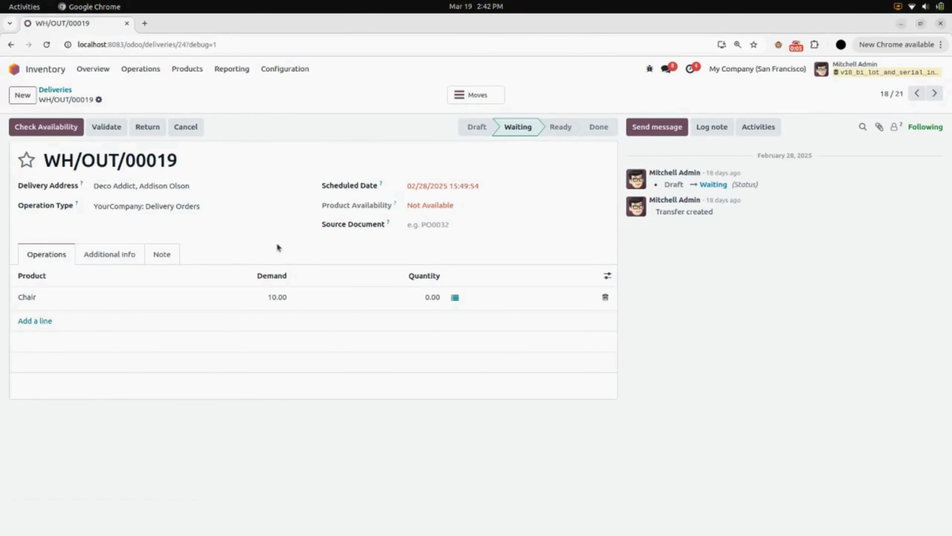
- Create a new product named Earbuds
left_click(192, 69)
left_click(210, 91)
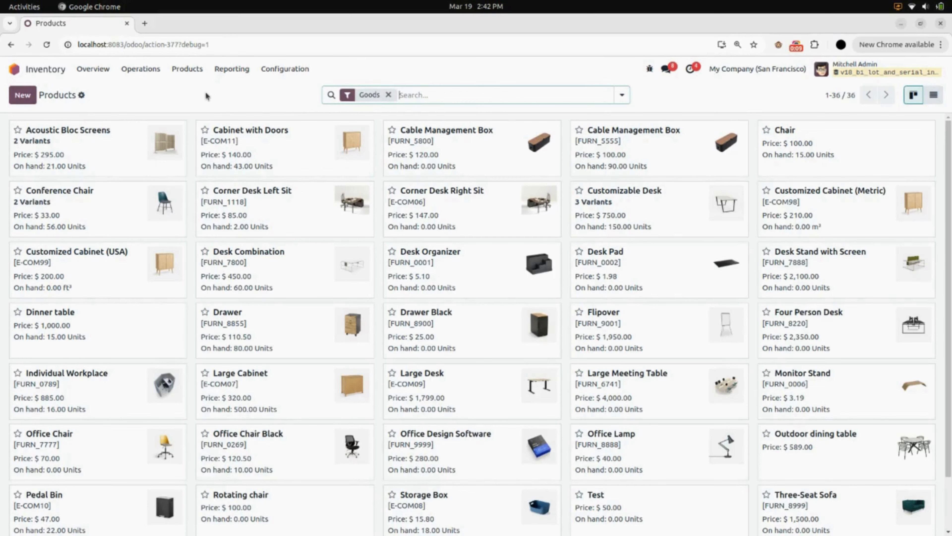
left_click(23, 95)
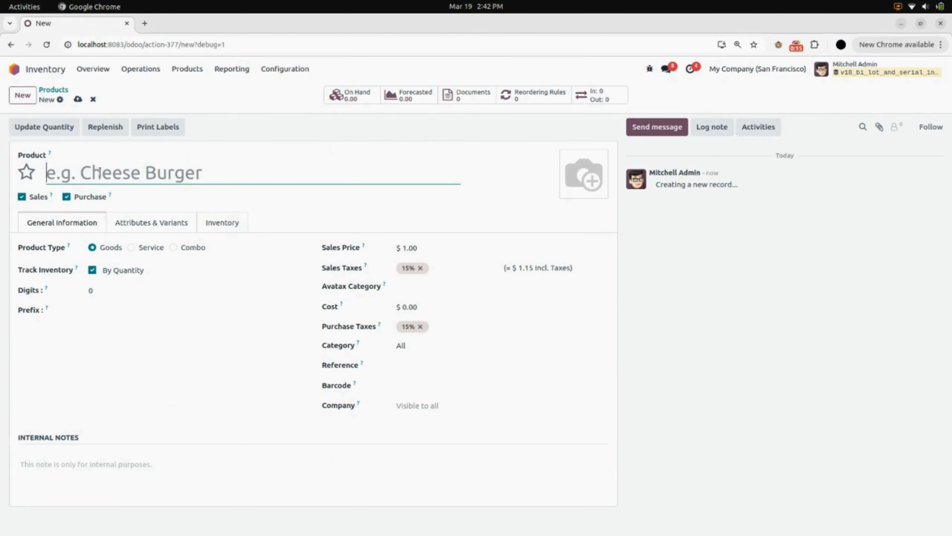
type("Earbud")
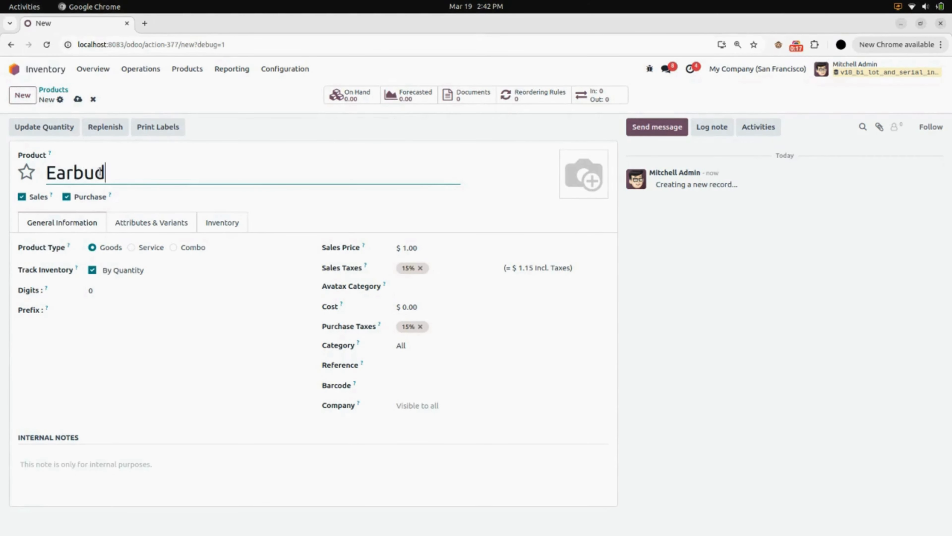
type("s")
left_click(149, 199)
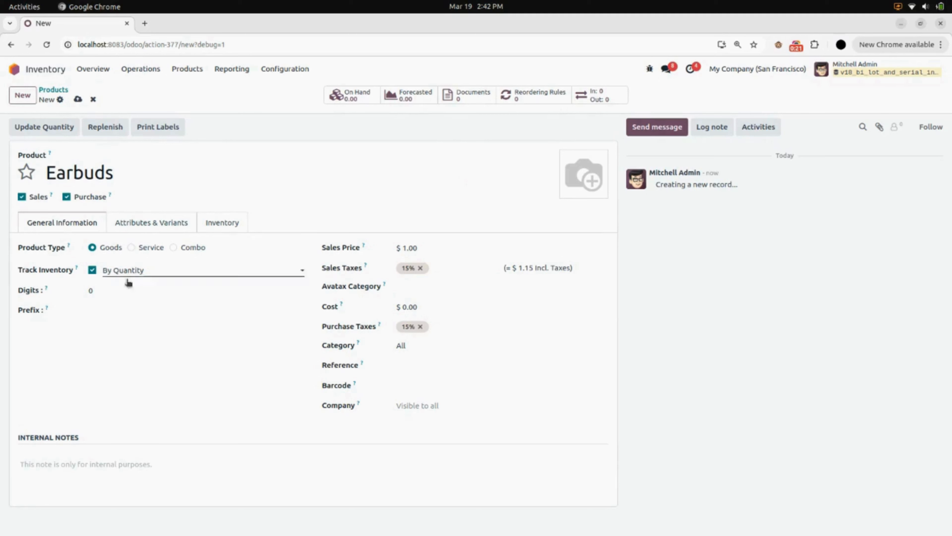
- Track the Earbuds inventory By Unique Serial Number, with 3 digits and the prefix EB
left_click(137, 271)
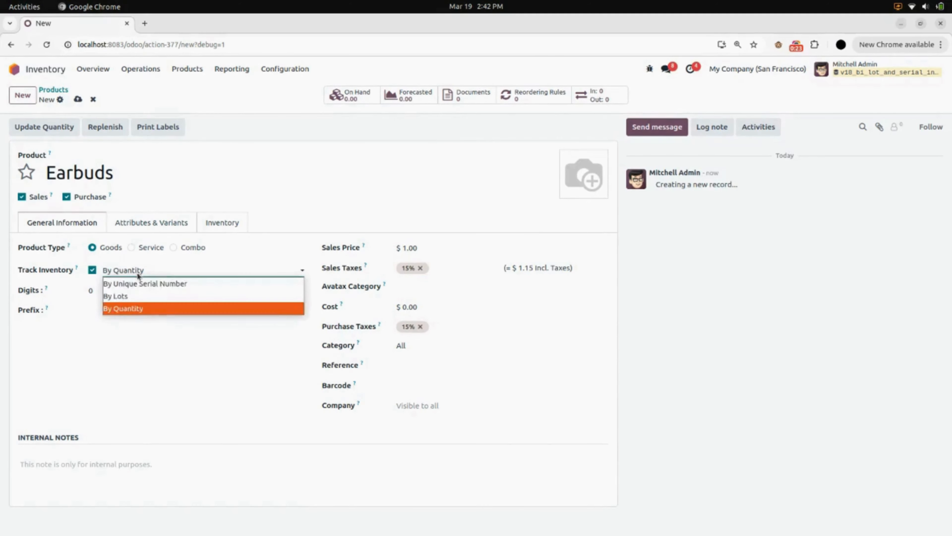
left_click(150, 282)
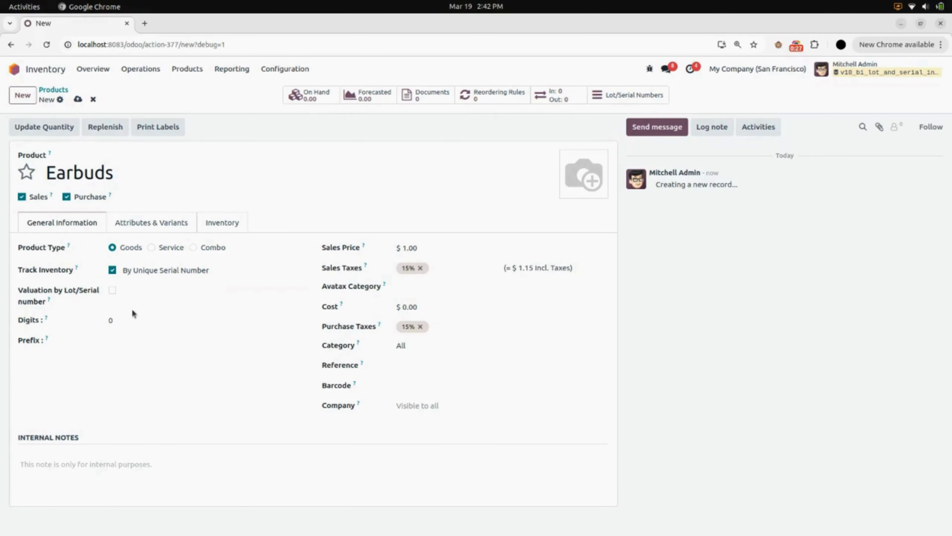
left_click(138, 322)
left_click(145, 339)
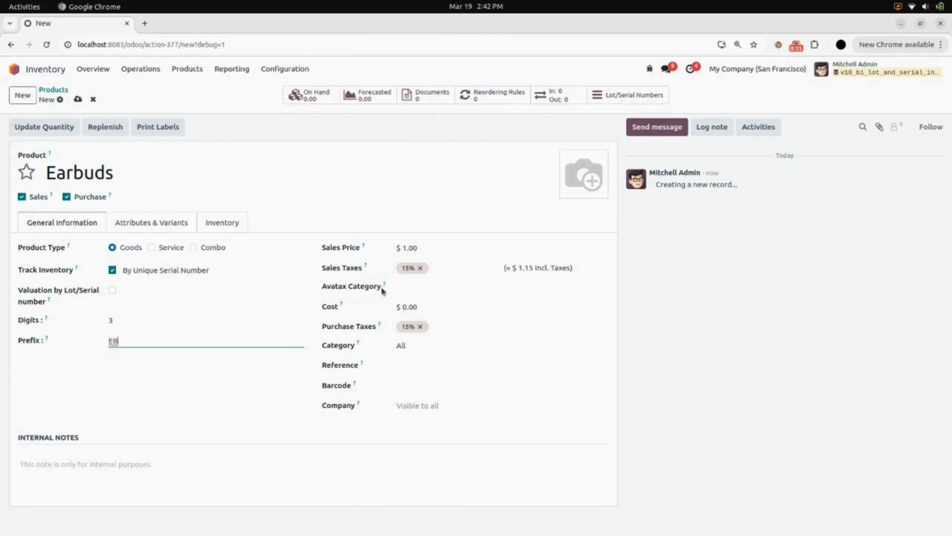
- Set the Earbuds sales price to 50 and its cost to 50, and save the product
left_click(430, 251)
type("50")
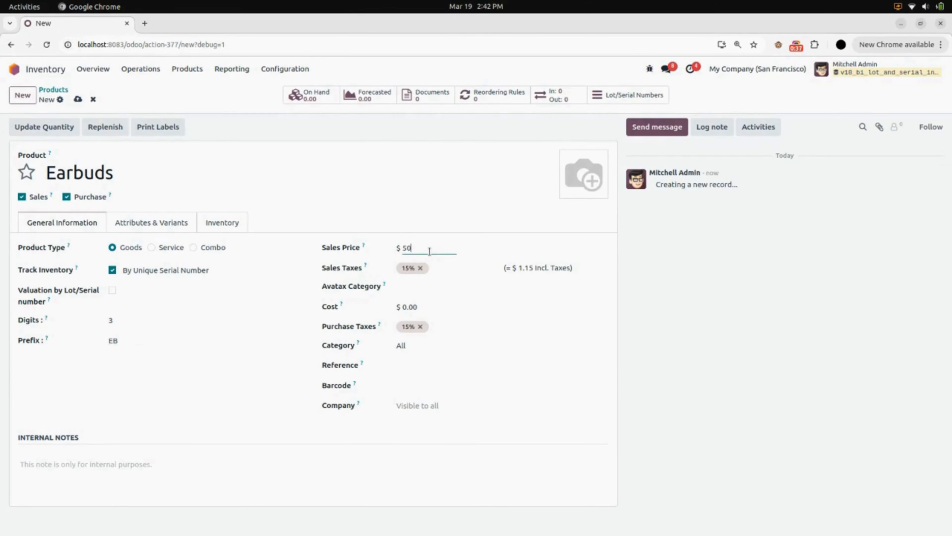
left_click(430, 307)
type("50")
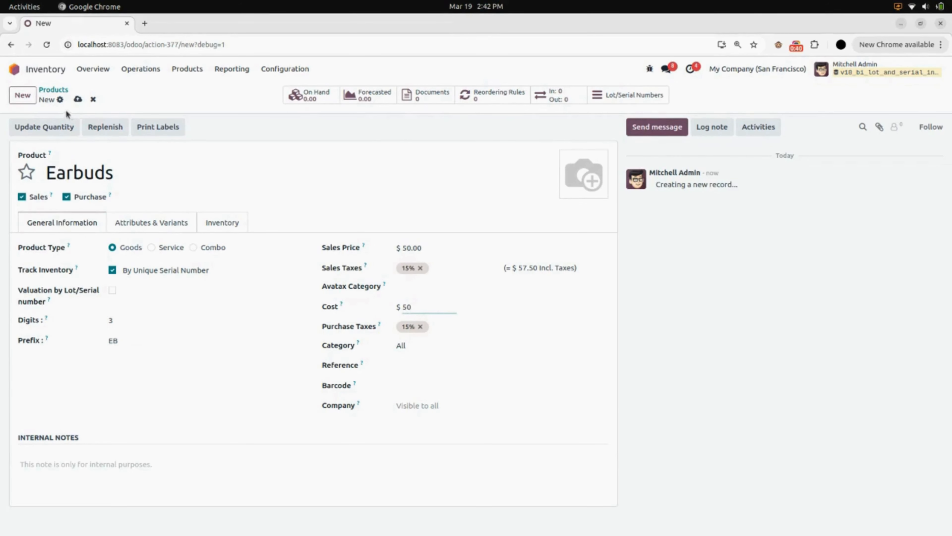
left_click(78, 99)
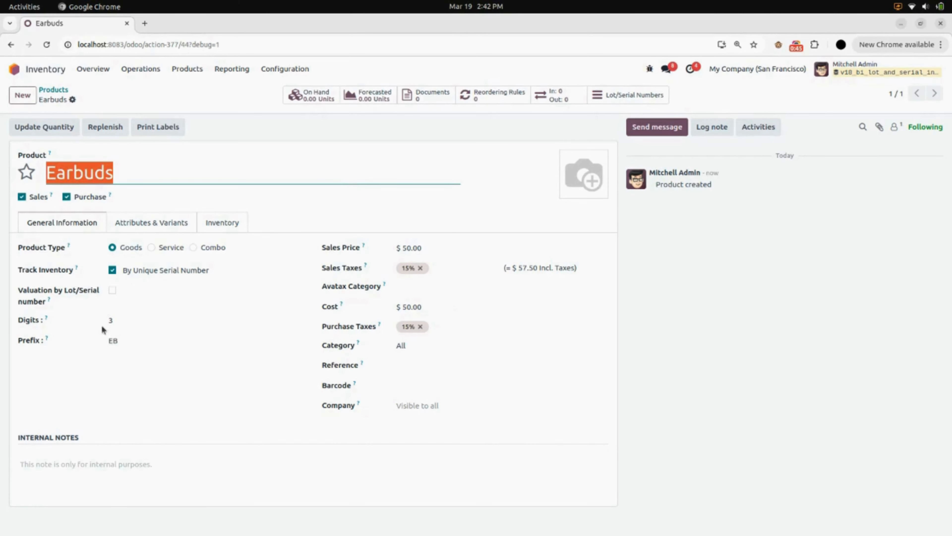
left_click(510, 174)
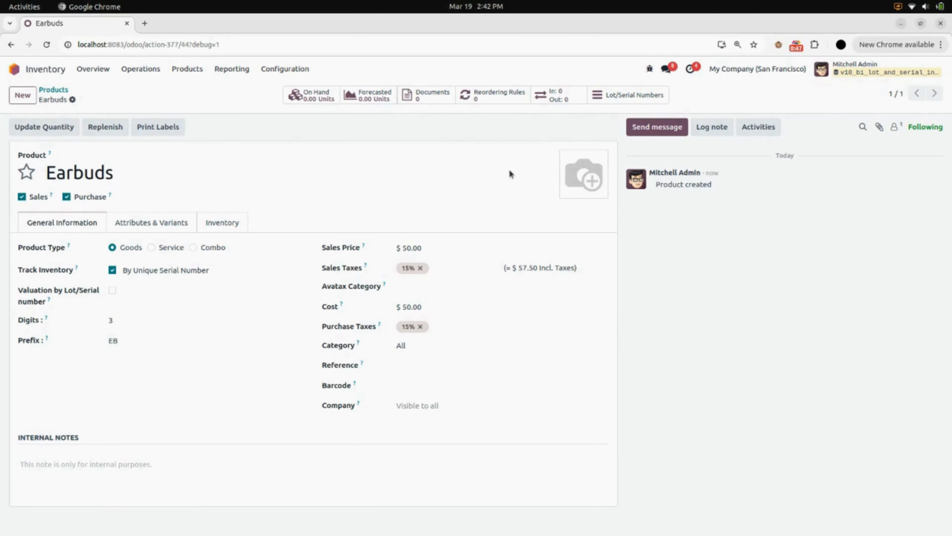
- Create a new delivery order with Deco Addict as the delivery address
left_click(140, 69)
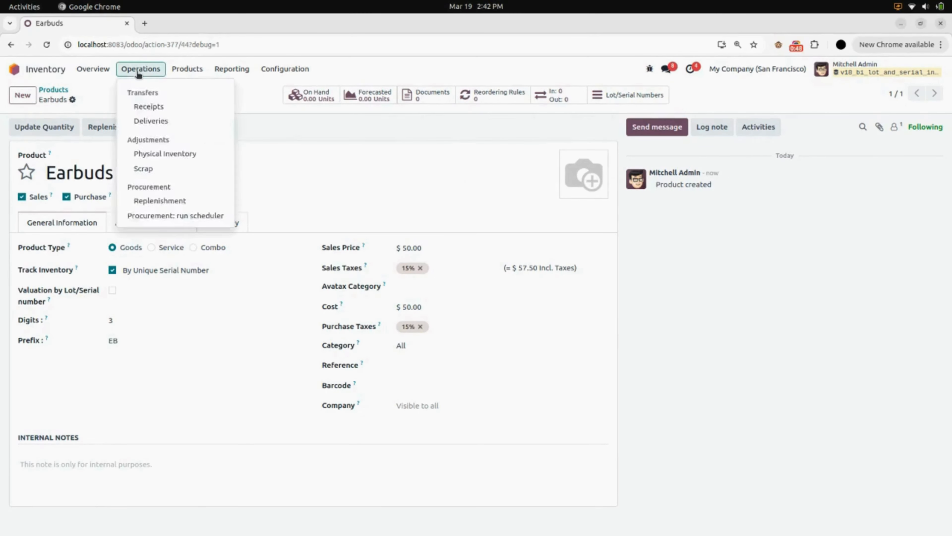
left_click(159, 120)
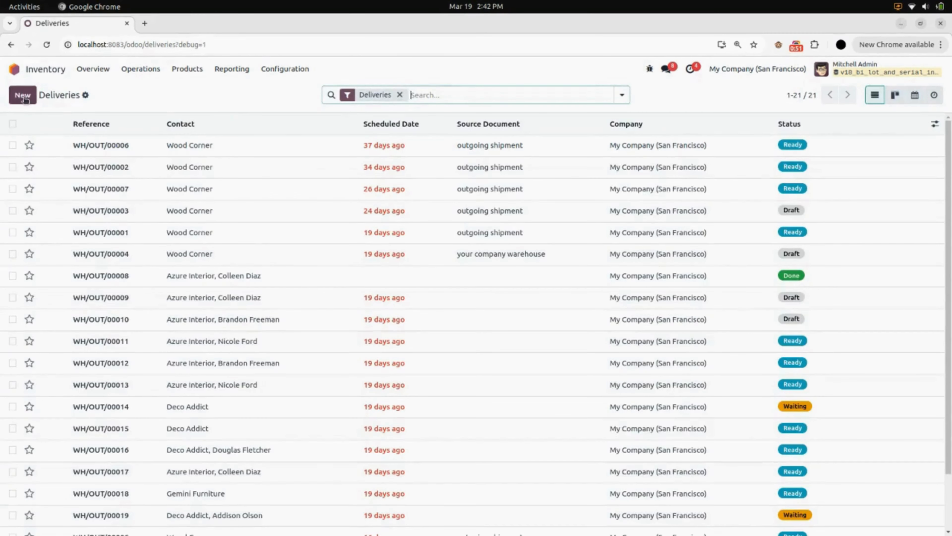
left_click(23, 96)
left_click(118, 185)
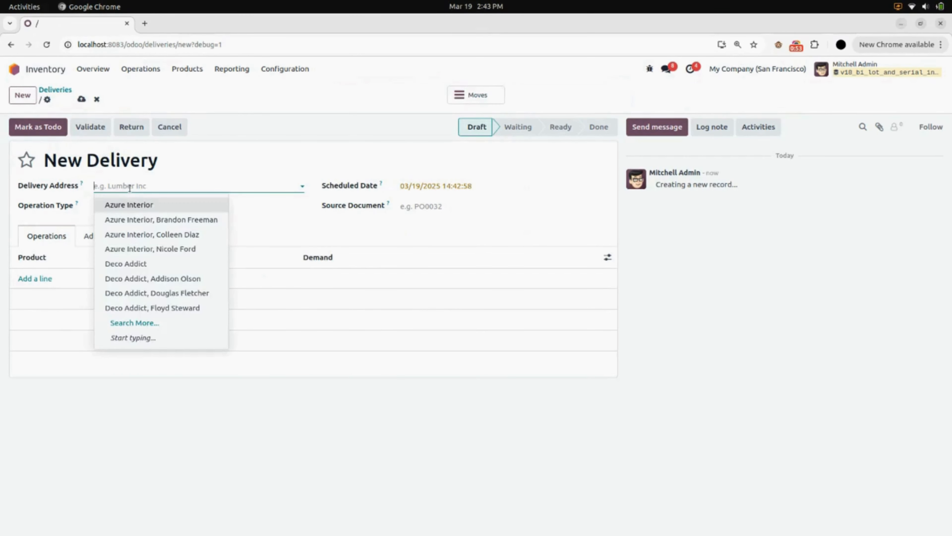
left_click(135, 263)
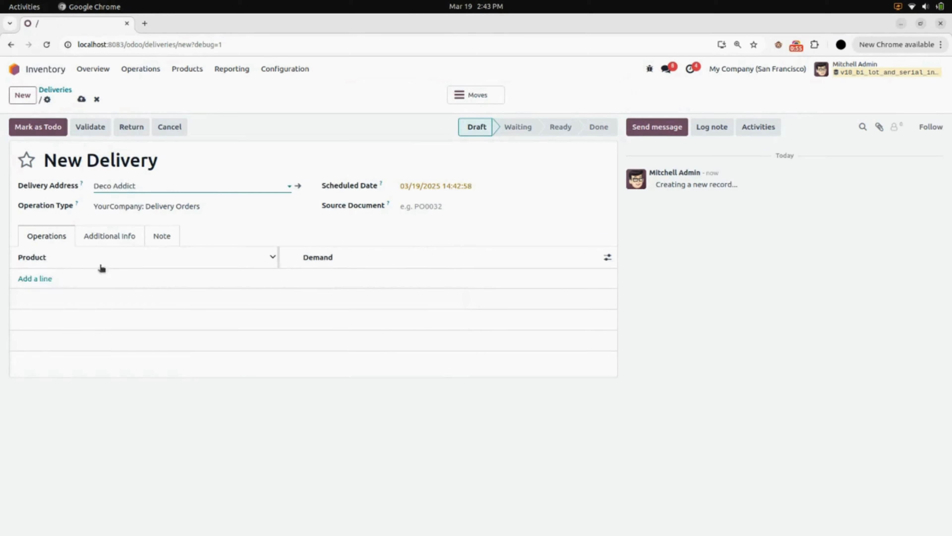
- Add Earbuds to the delivery's operations with a demand of 5, and save the delivery
left_click(47, 278)
type("ea")
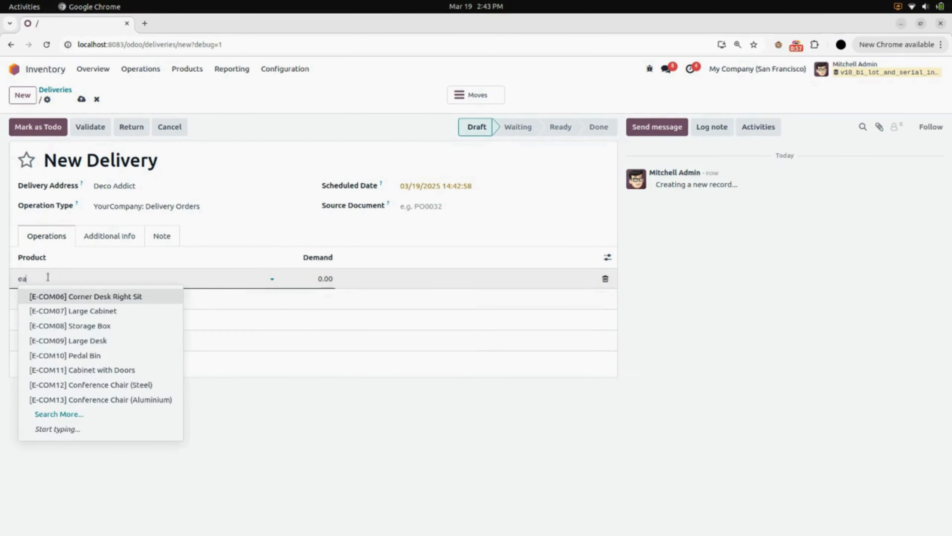
type("r")
left_click(74, 295)
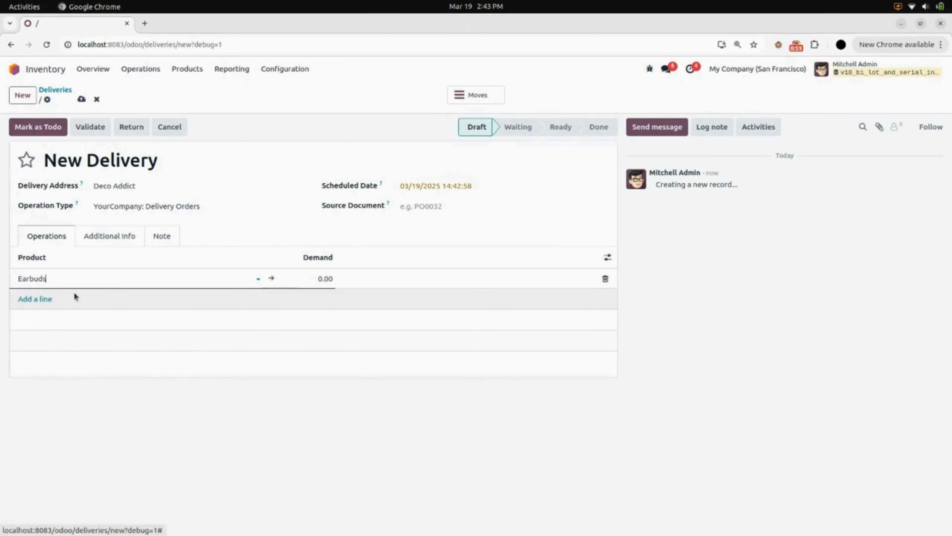
left_click(315, 277)
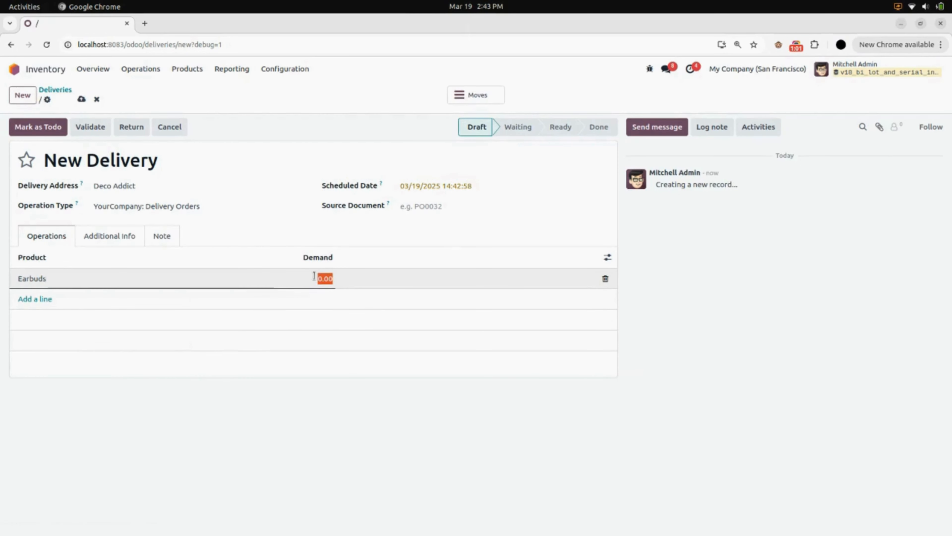
type("5")
left_click(338, 358)
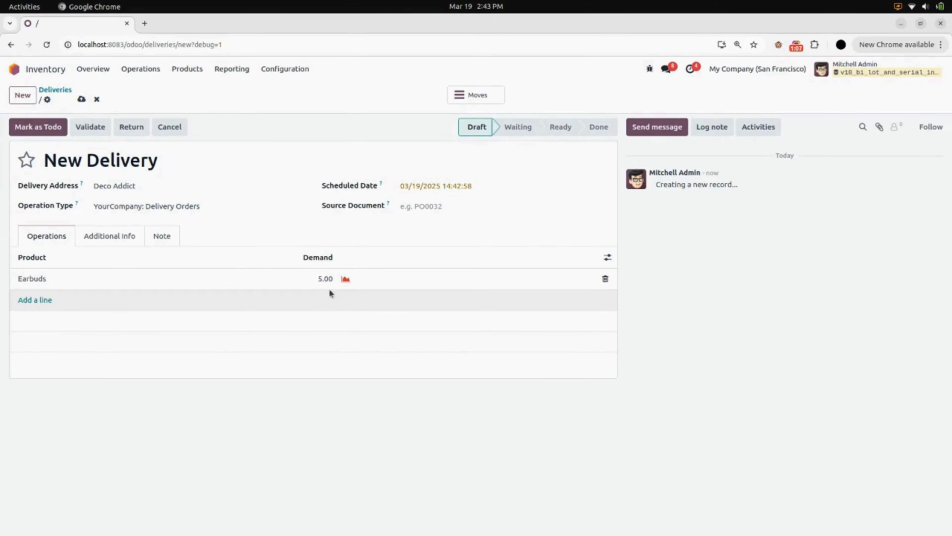
left_click(81, 99)
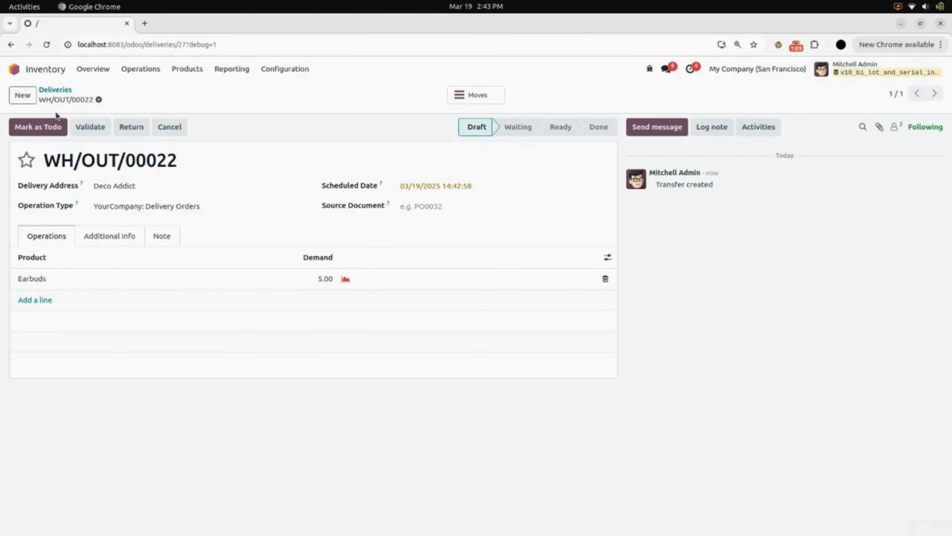
- Mark the delivery as to do and examine the serial numbers generated for the Earbuds line without changing them
left_click(52, 131)
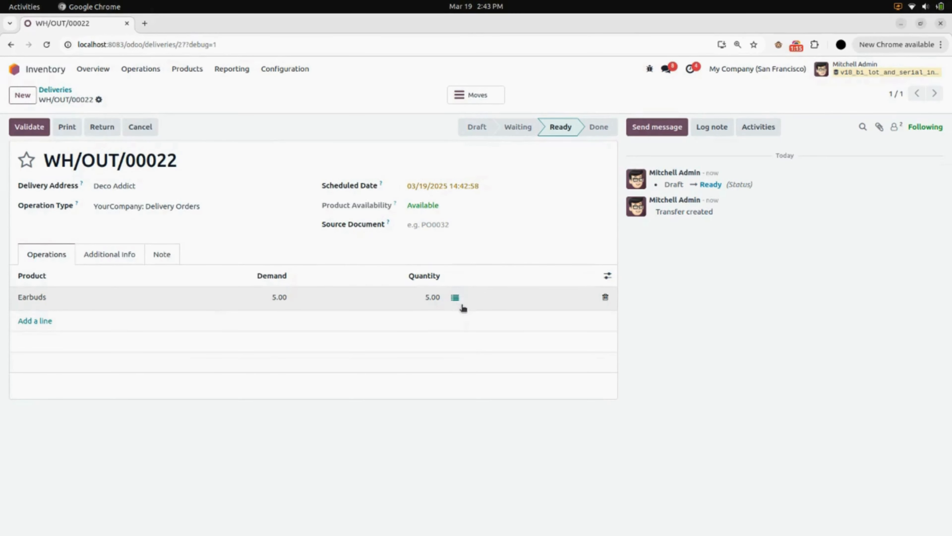
left_click(454, 299)
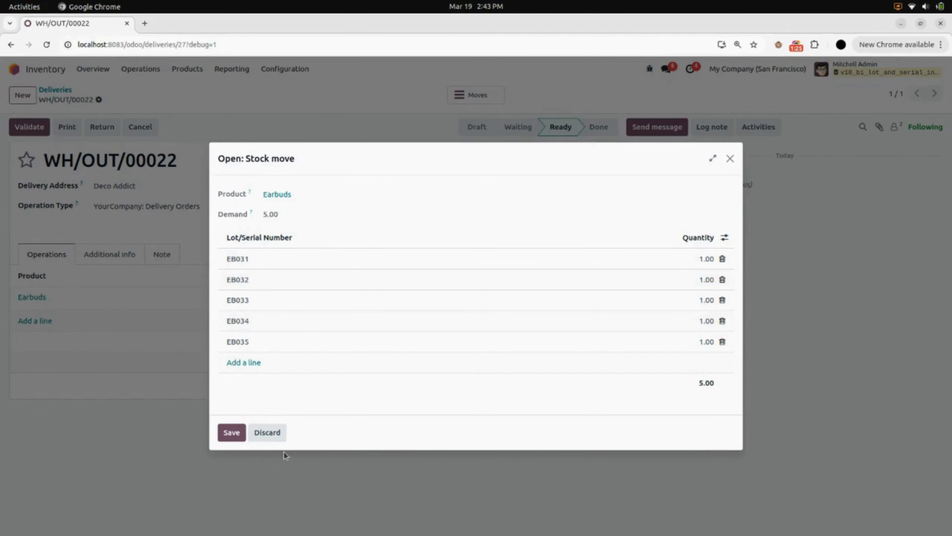
left_click(267, 433)
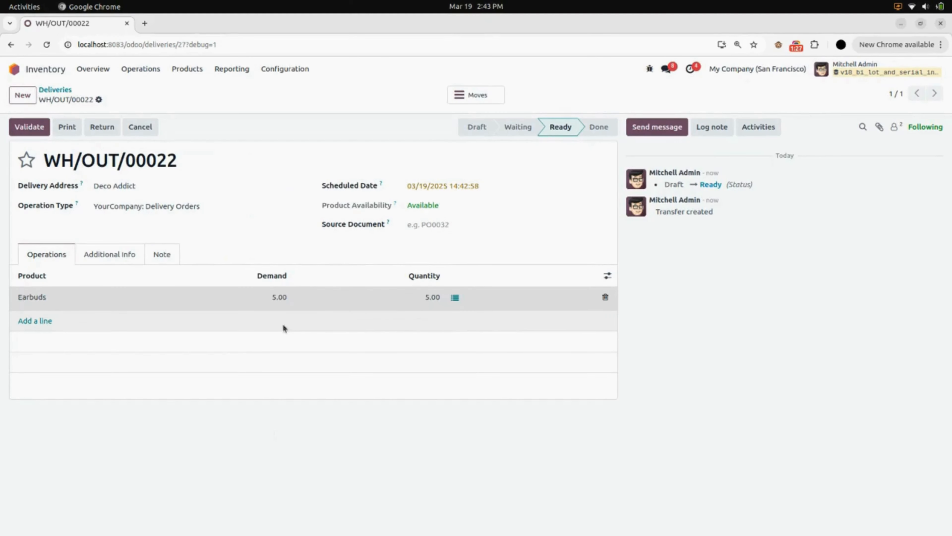
- Validate the Earbuds delivery and return to the home screen with all apps
left_click(35, 129)
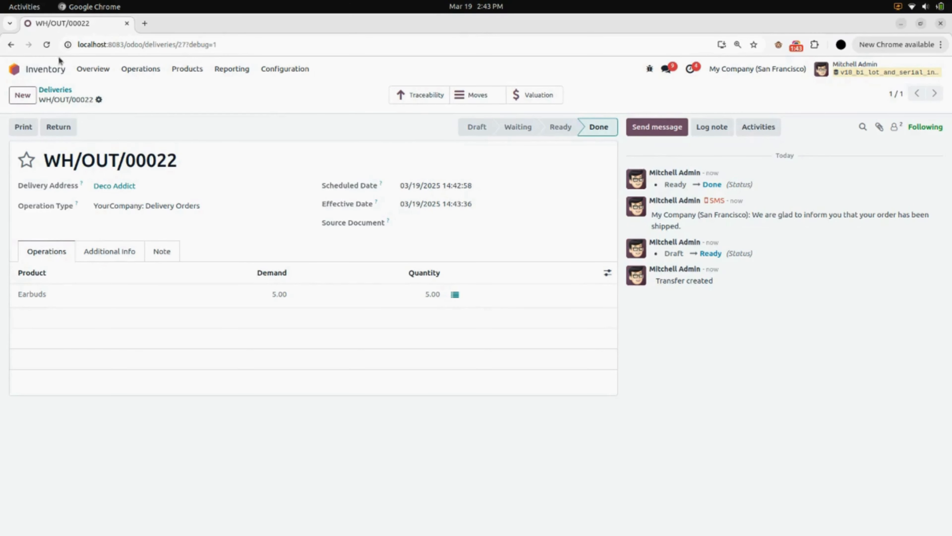
left_click(15, 69)
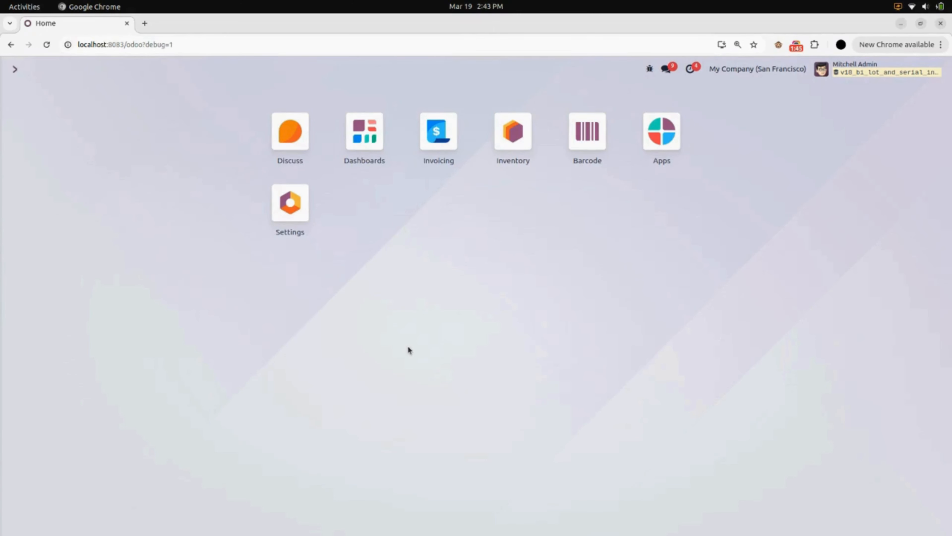